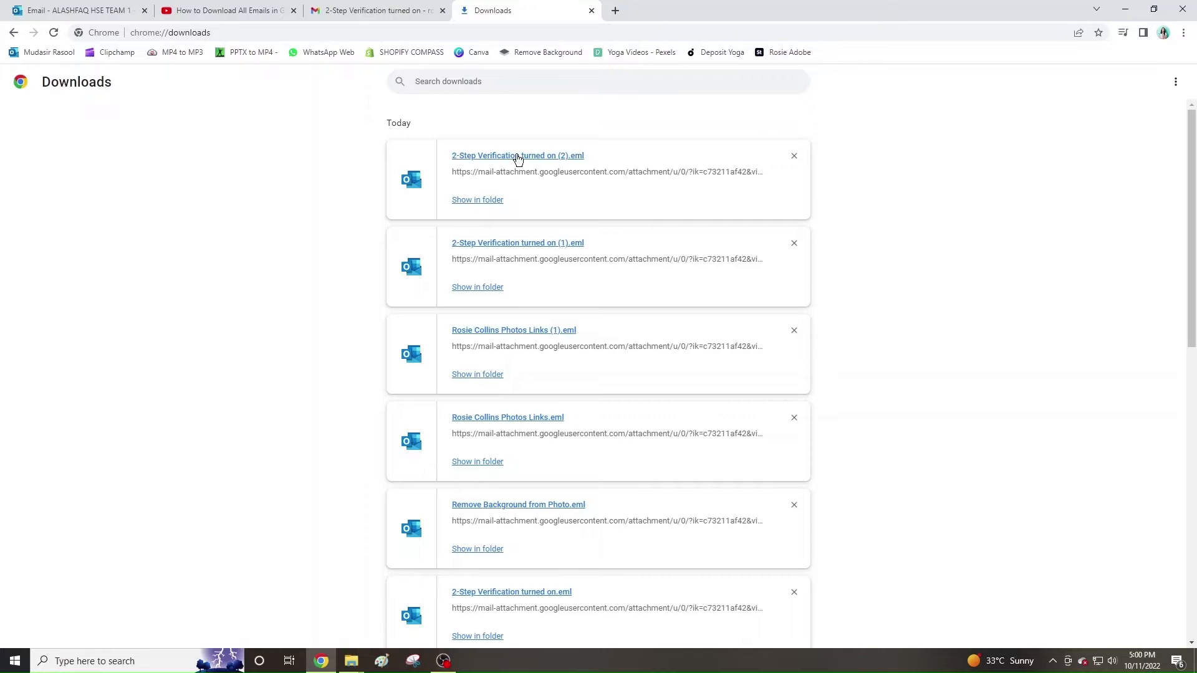
# Step: Open the downloaded "2-Step Verification turned on (2).eml" message in Outlook to view it, then close it
pyautogui.click(518, 157)
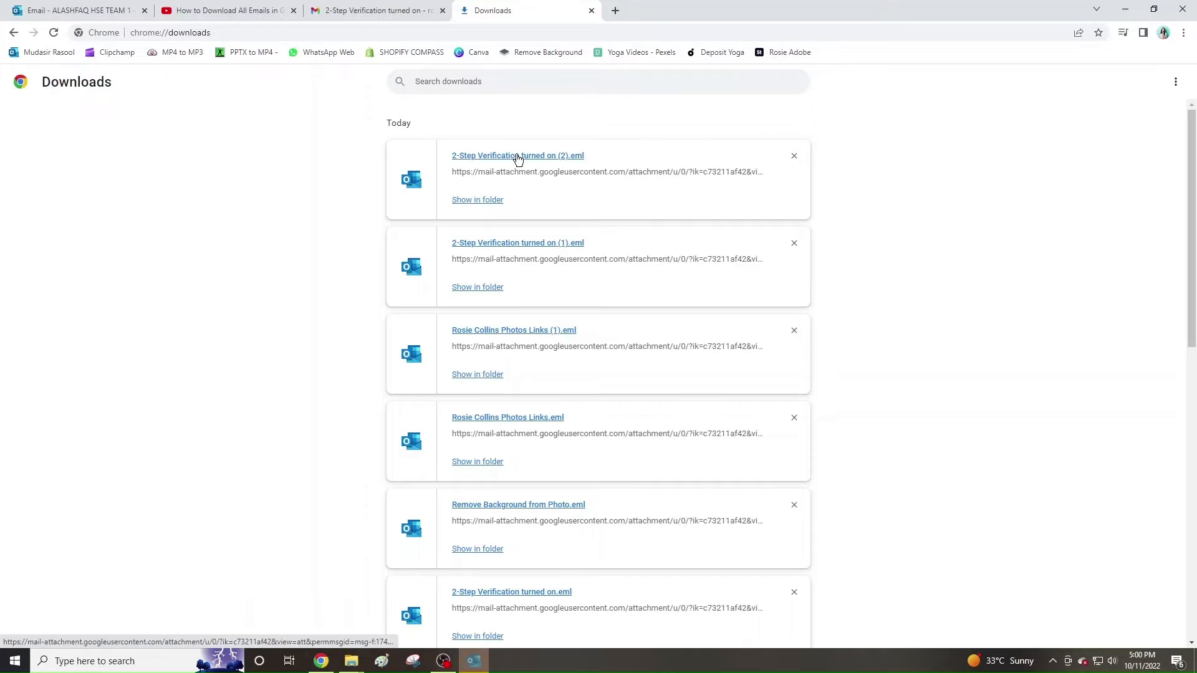
pyautogui.click(479, 665)
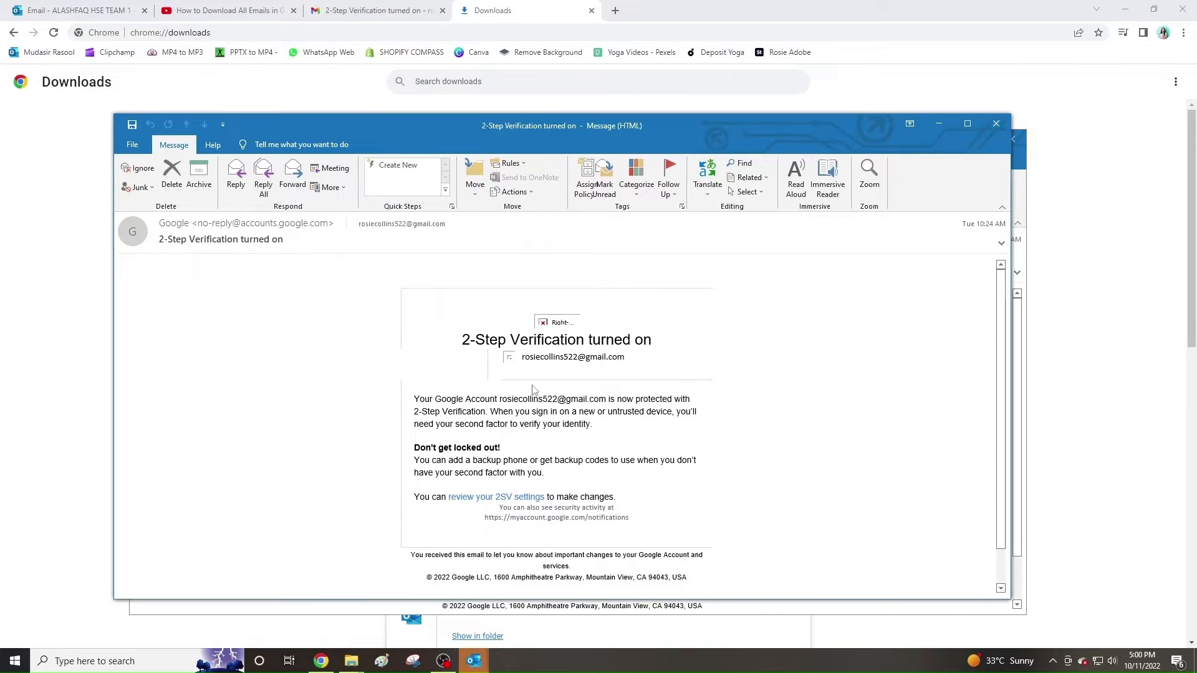
pyautogui.moveTo(834, 137); pyautogui.dragTo(854, 107)
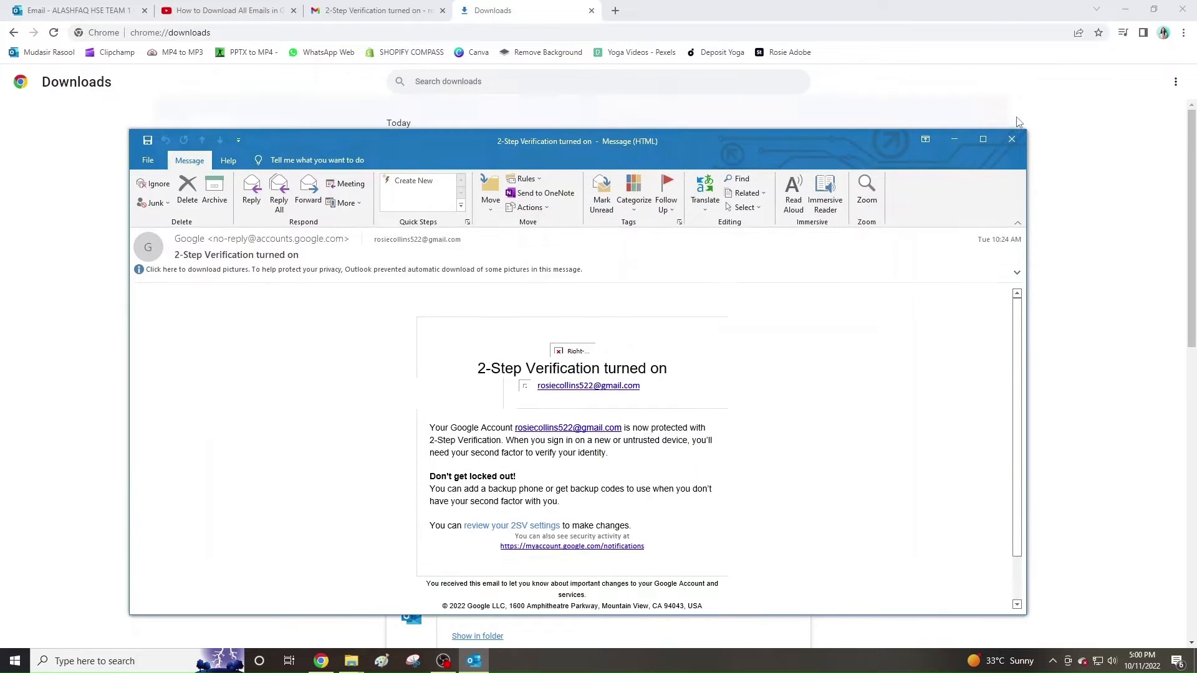
pyautogui.click(1016, 145)
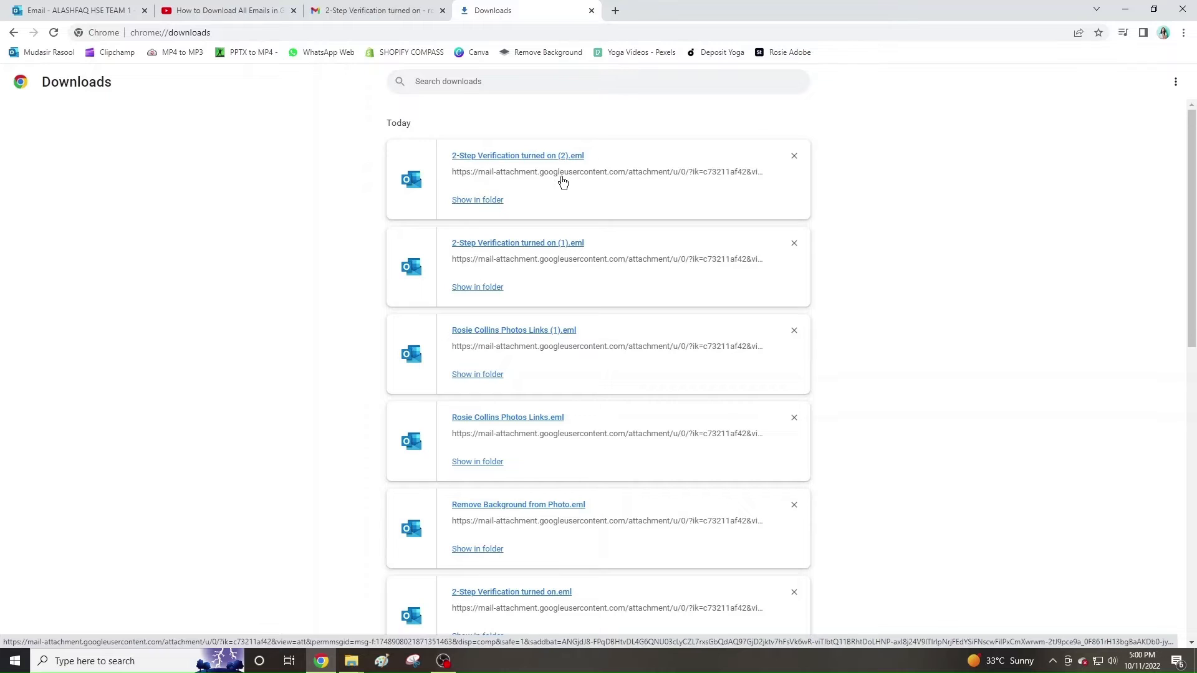
# Step: Open the sent Gmail message "Liver Disease PPT" and download its attachment Liver Disease.pptx
pyautogui.click(390, 12)
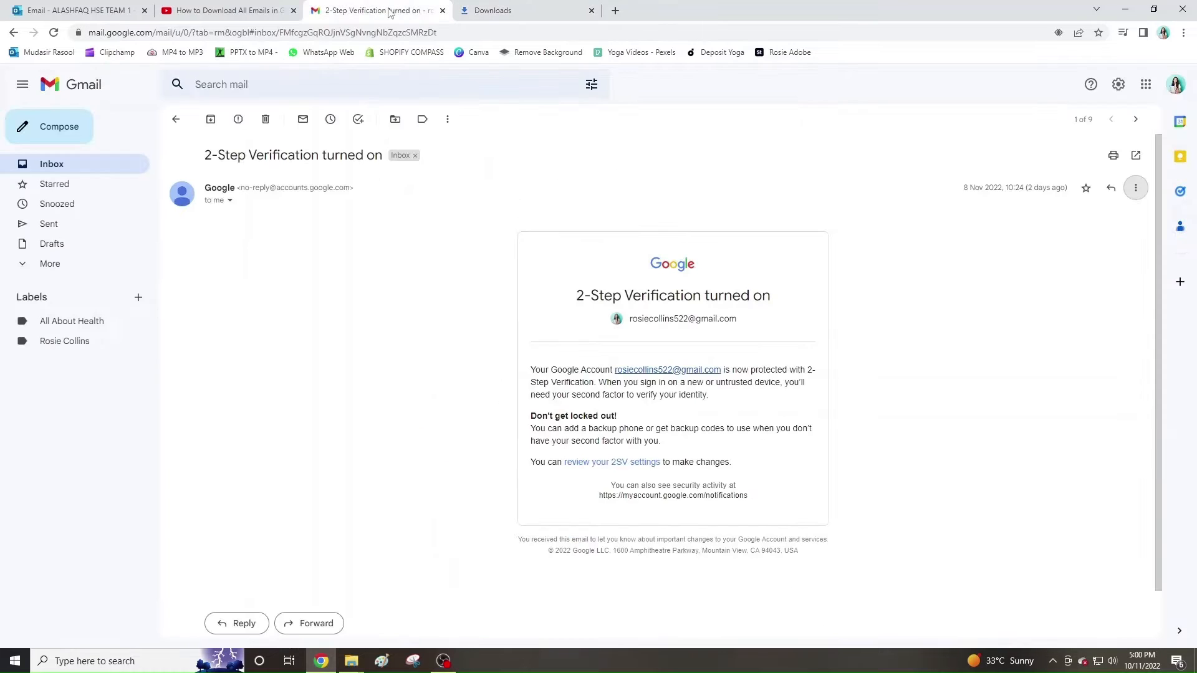
pyautogui.click(55, 225)
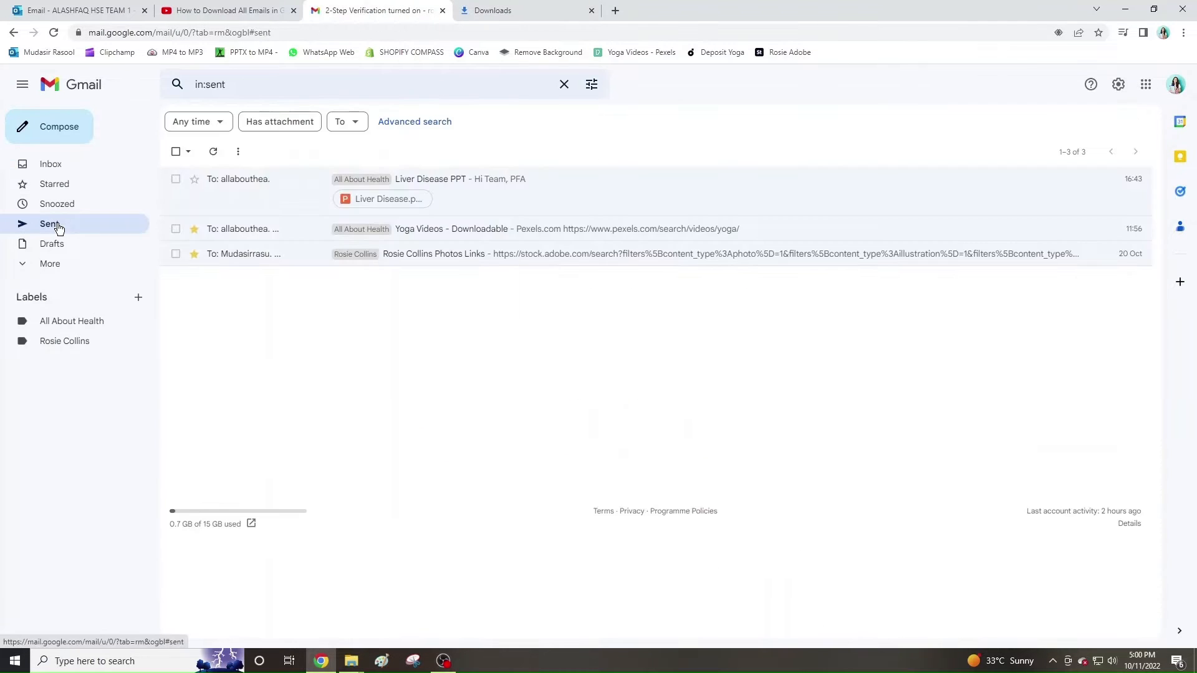
pyautogui.click(466, 183)
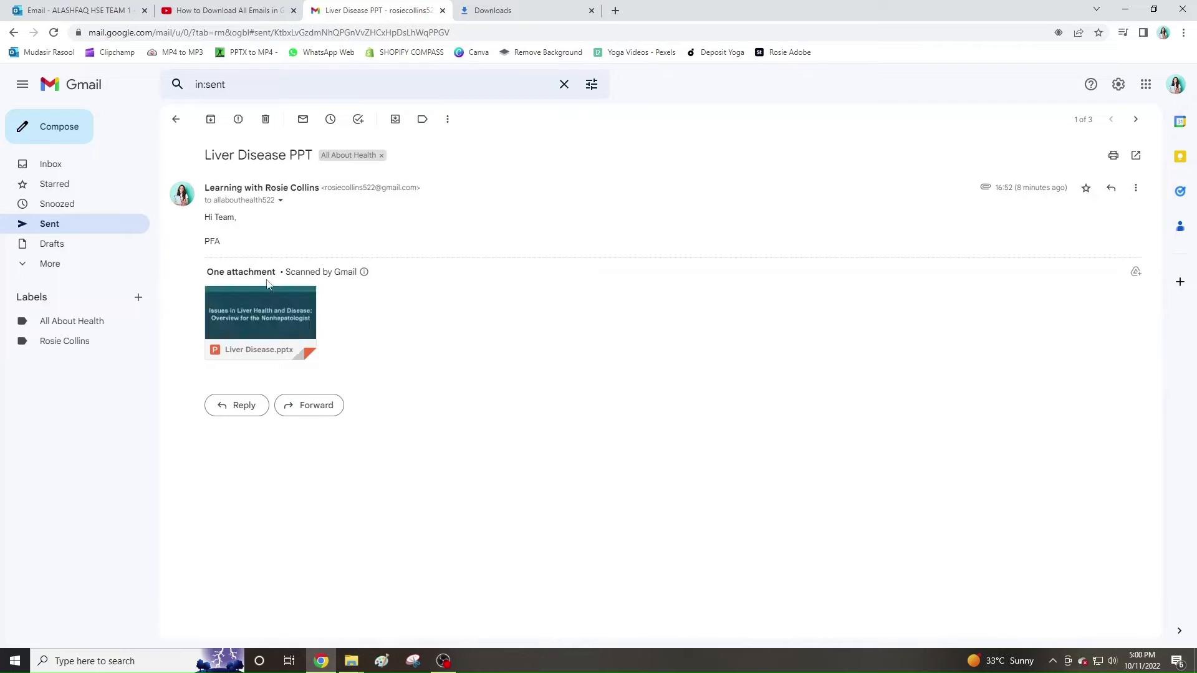
pyautogui.moveTo(234, 349)
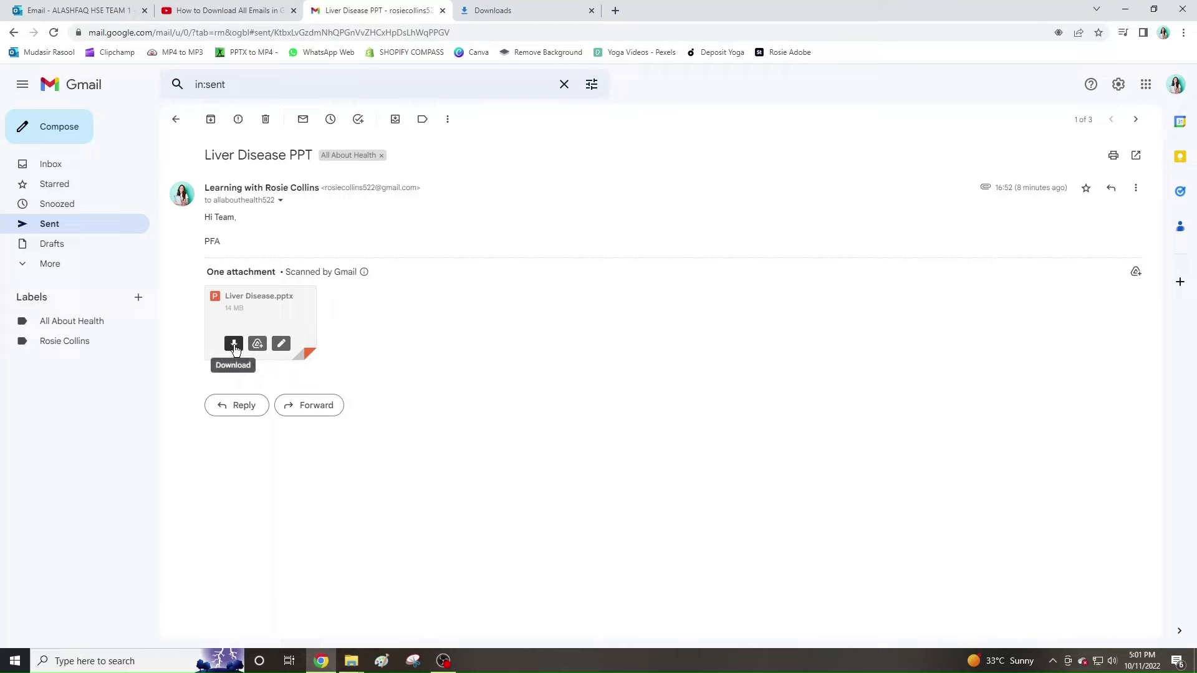
pyautogui.click(495, 7)
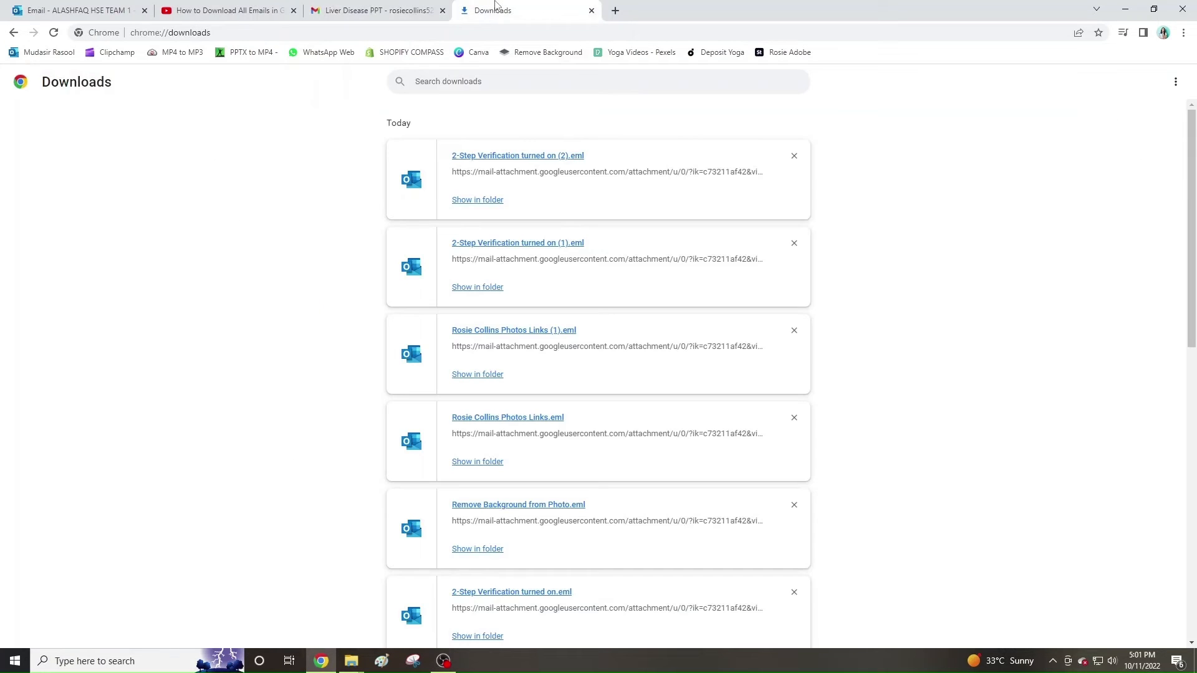
pyautogui.click(380, 10)
pyautogui.moveTo(234, 346)
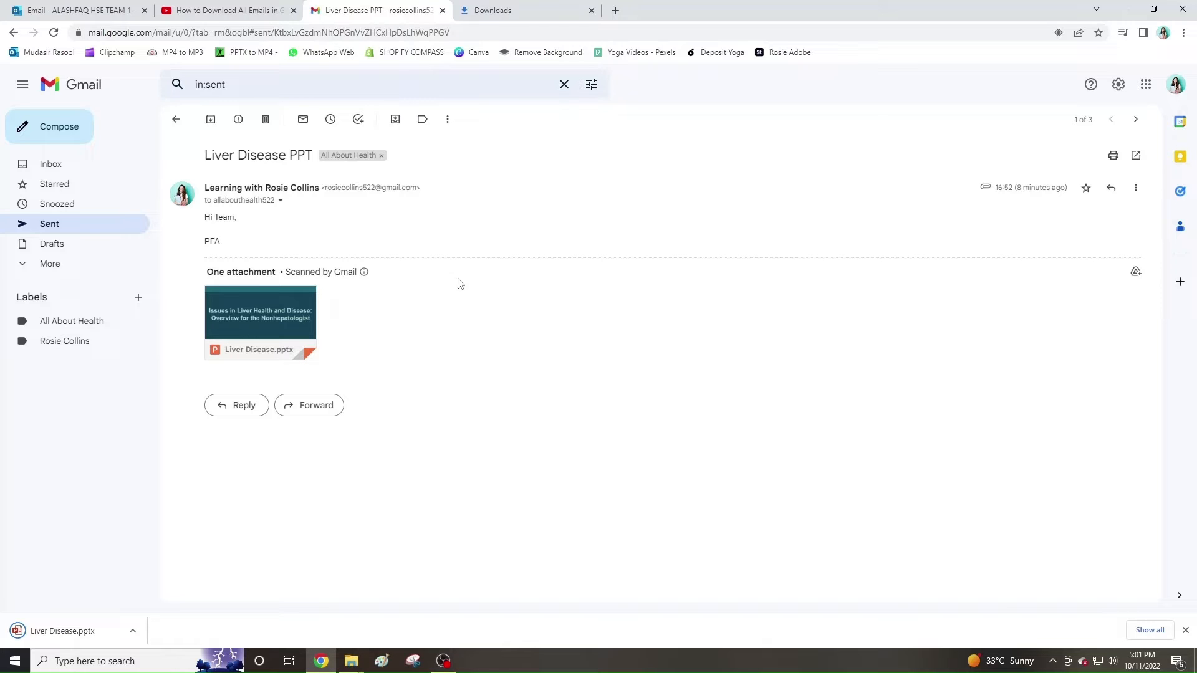
# Step: Open the downloaded Liver Disease.pptx in PowerPoint and look through its slide thumbnails
pyautogui.click(521, 12)
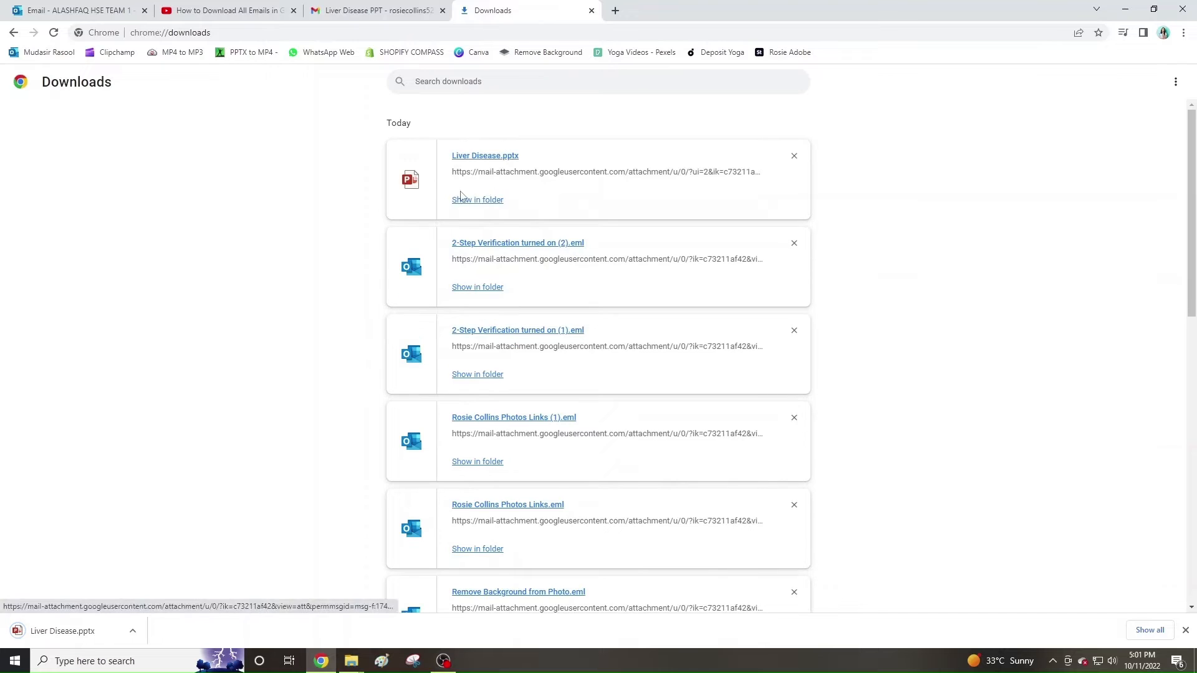
pyautogui.click(495, 157)
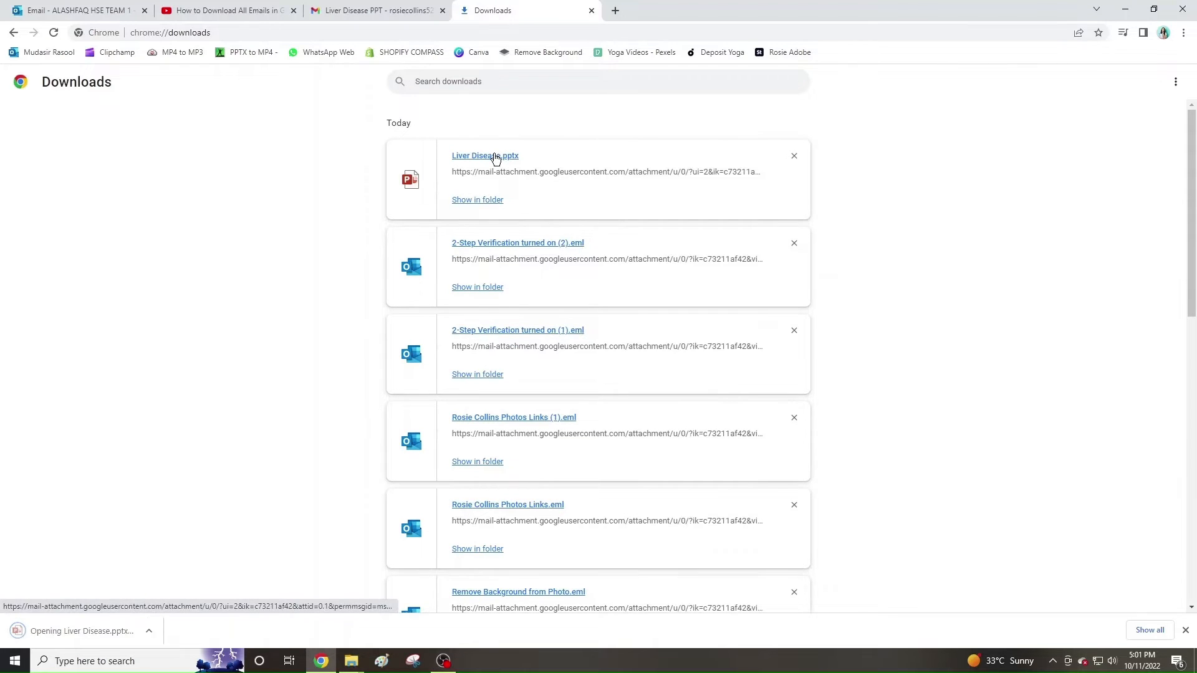
pyautogui.click(388, 7)
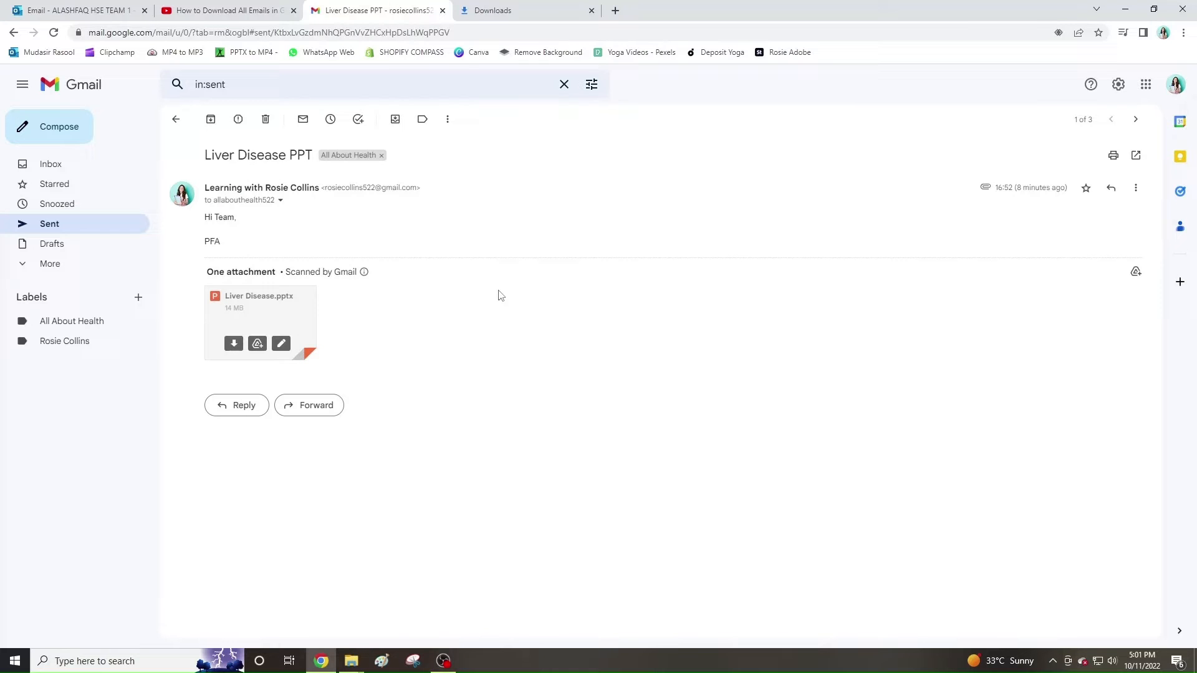
pyautogui.click(518, 21)
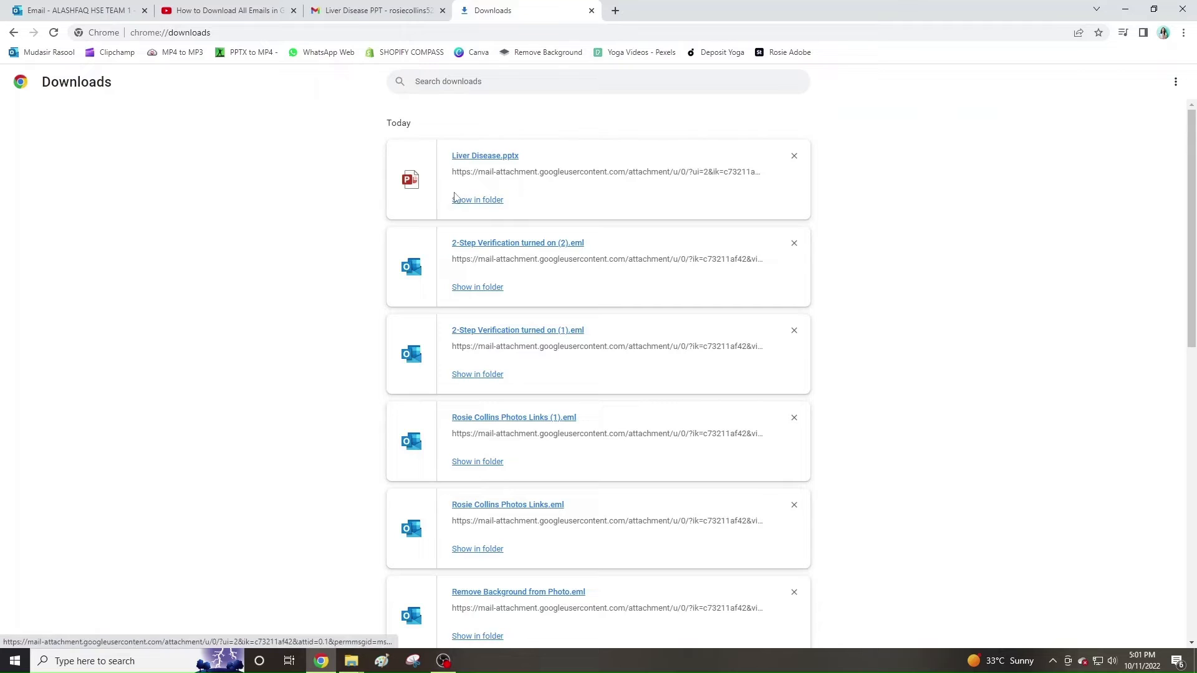
pyautogui.click(378, 10)
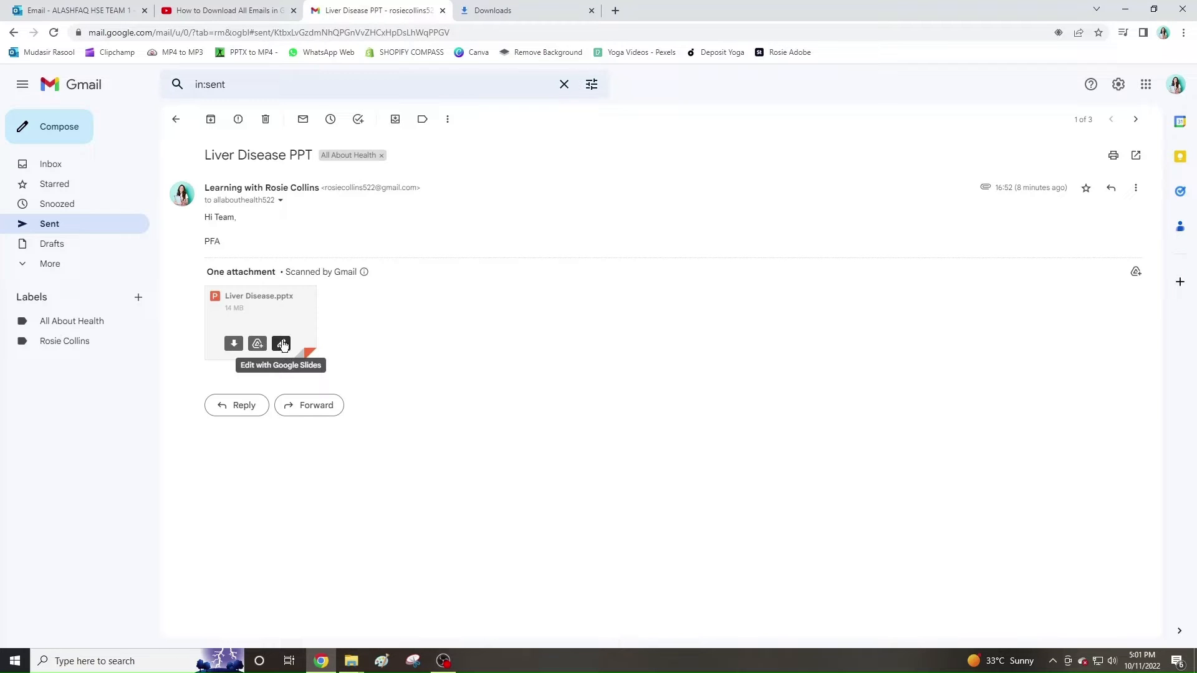
pyautogui.click(555, 9)
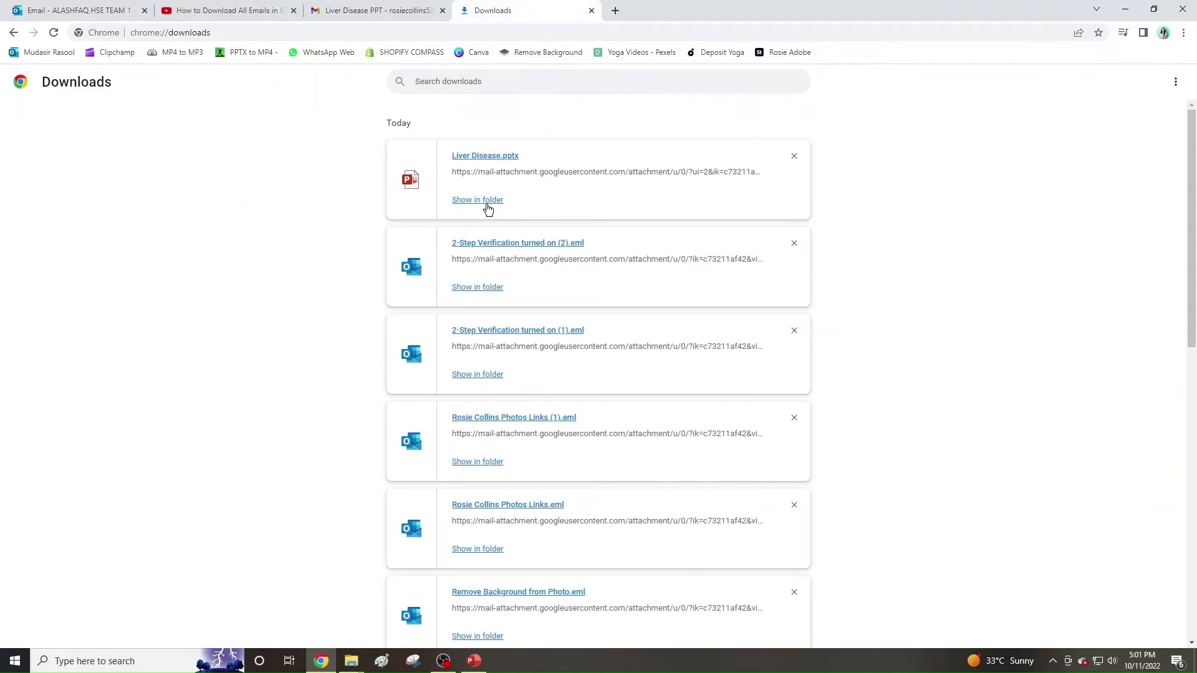
pyautogui.click(478, 667)
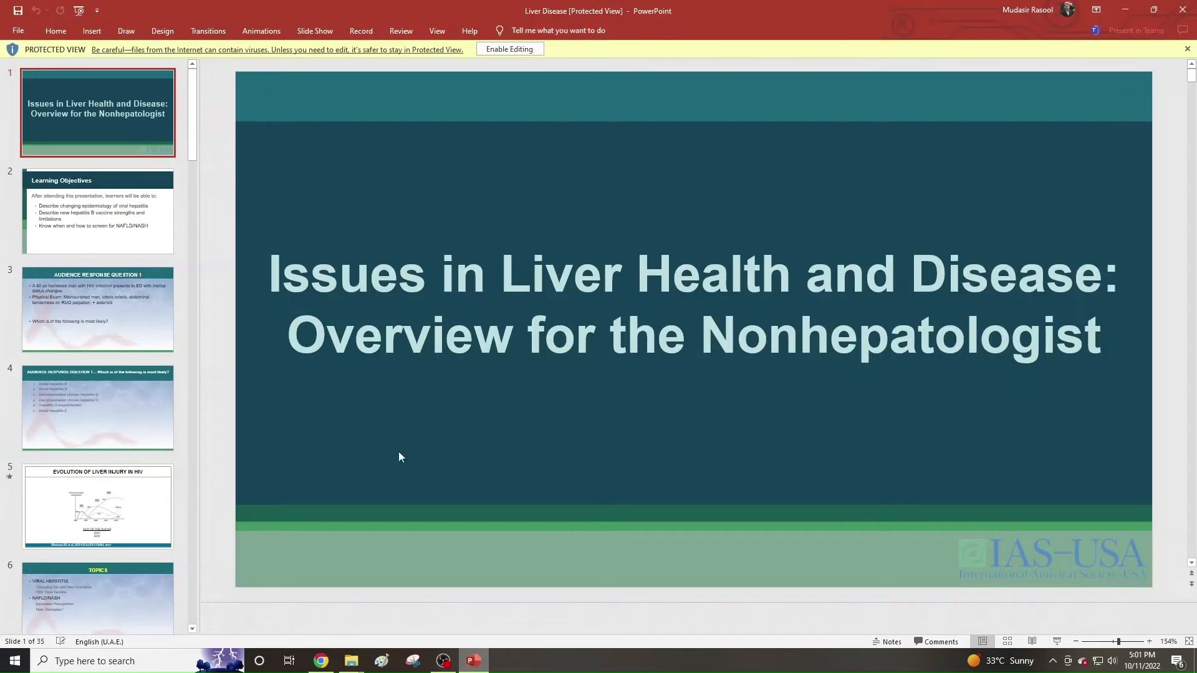
pyautogui.click(190, 239)
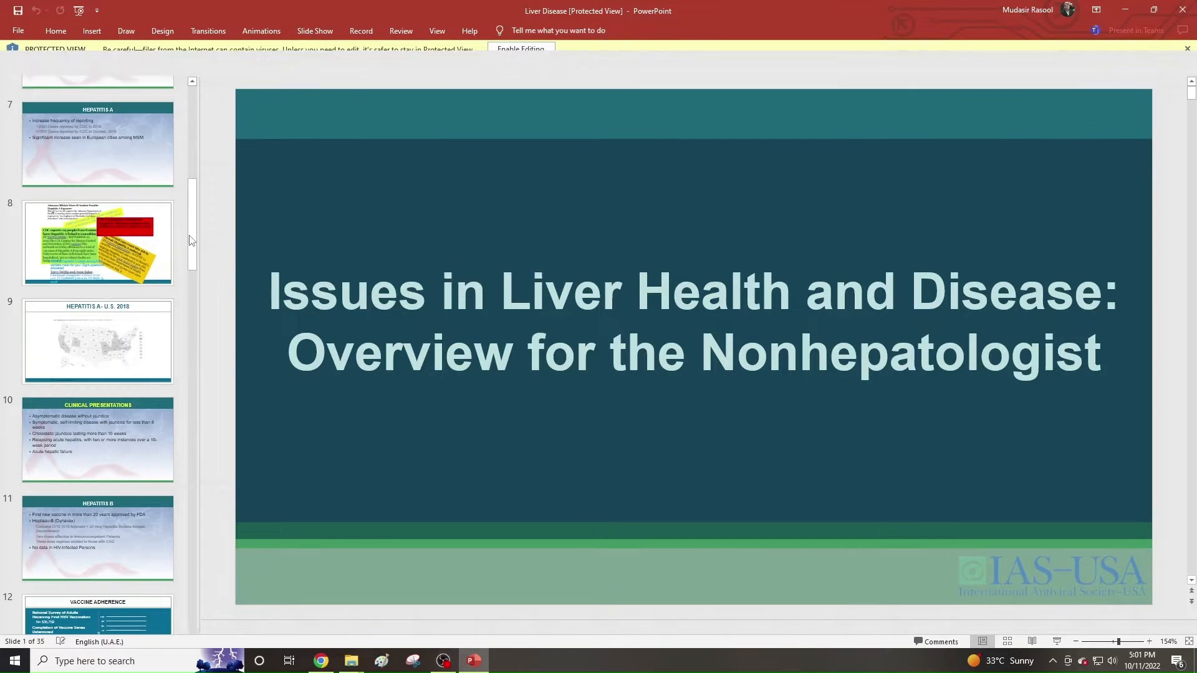
pyautogui.moveTo(190, 238); pyautogui.dragTo(215, 225)
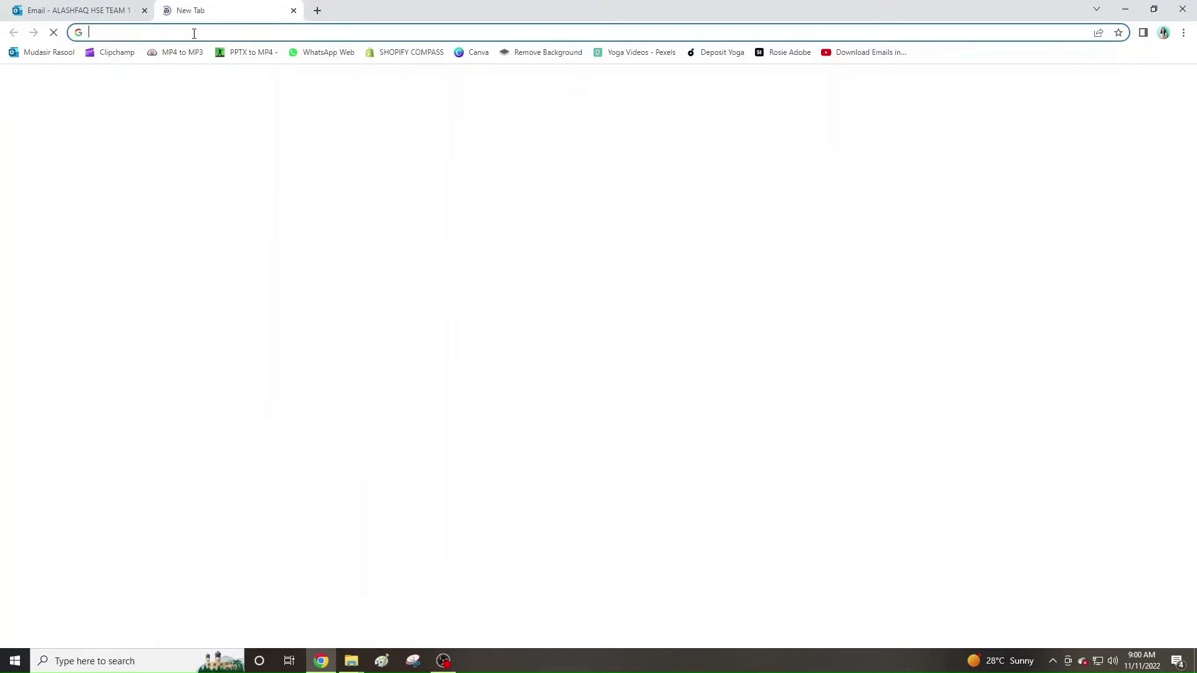
# Step: Go to takeout.google.com in the browser and start a new export from the exports management page
pyautogui.click(193, 32)
pyautogui.write('tak')
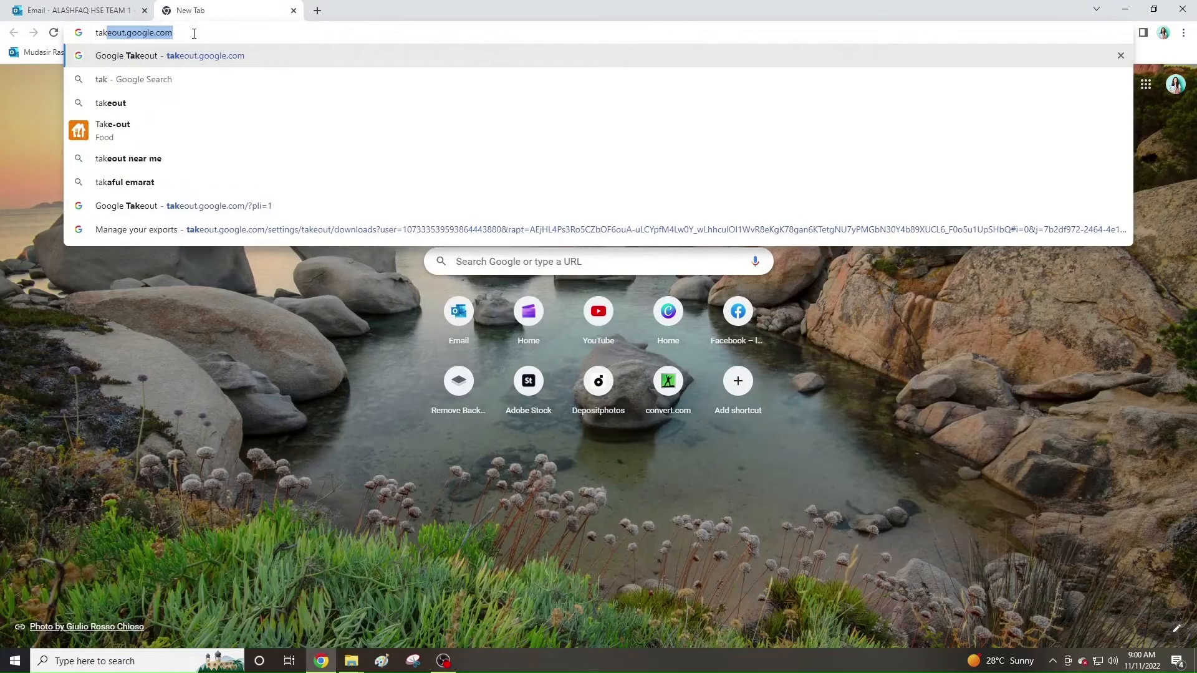
pyautogui.press('Return')
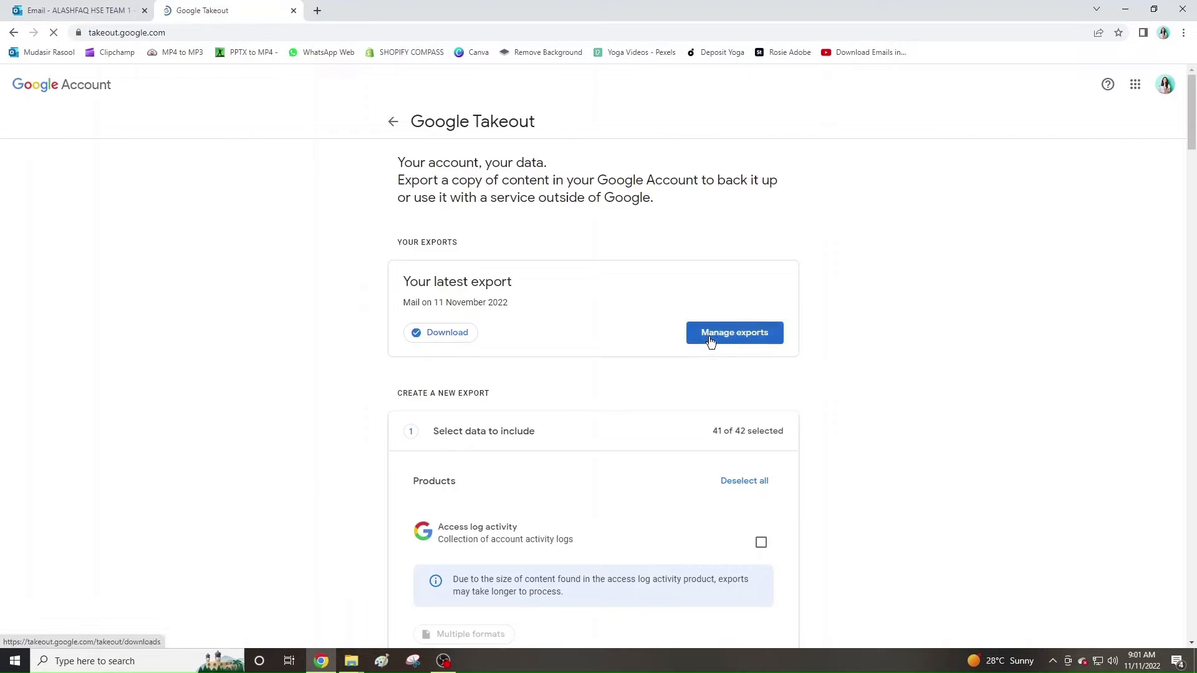
pyautogui.scroll(-3, 732, 432)
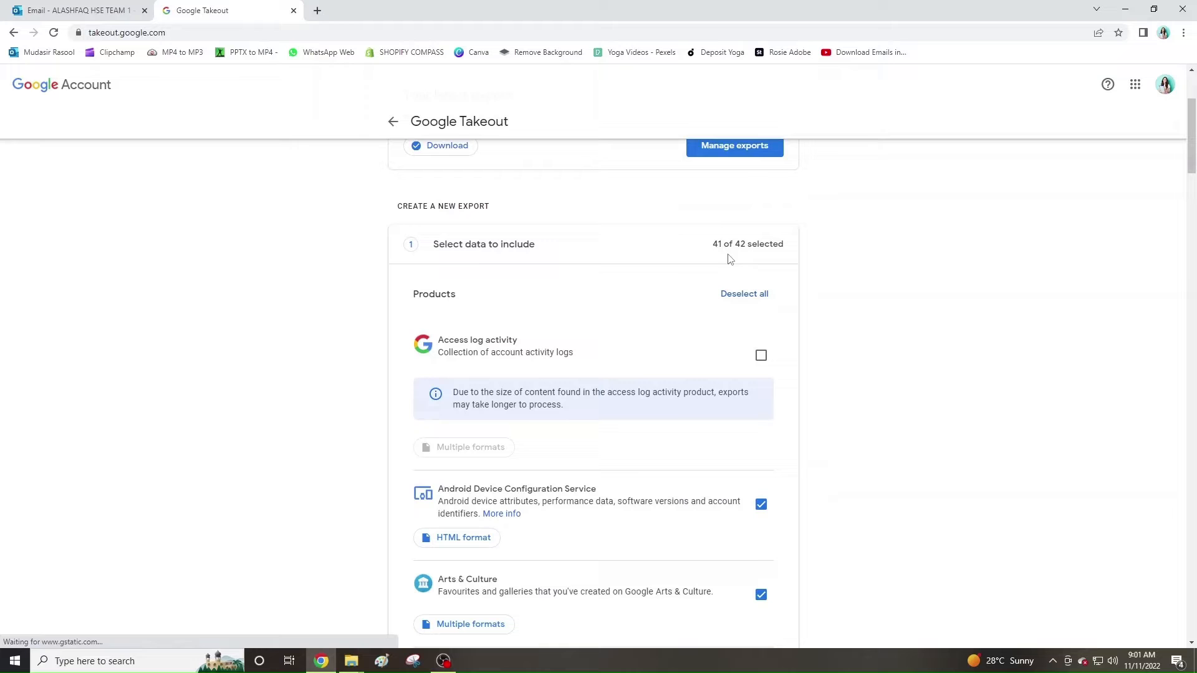
pyautogui.click(756, 150)
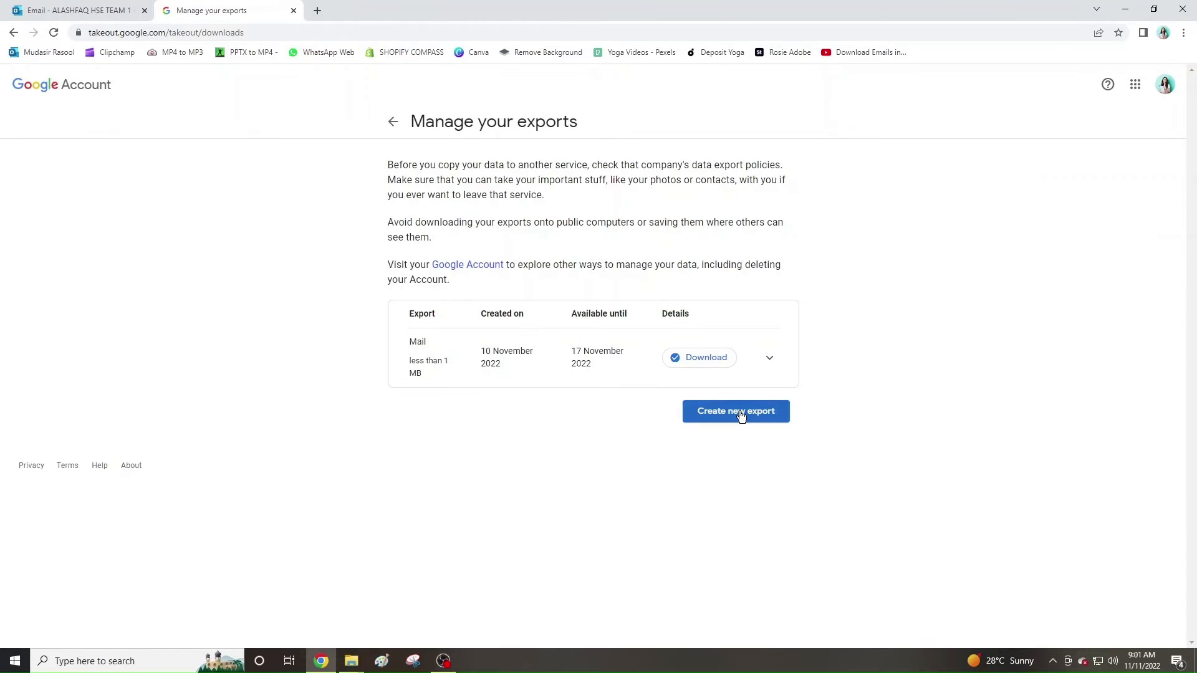
pyautogui.click(740, 411)
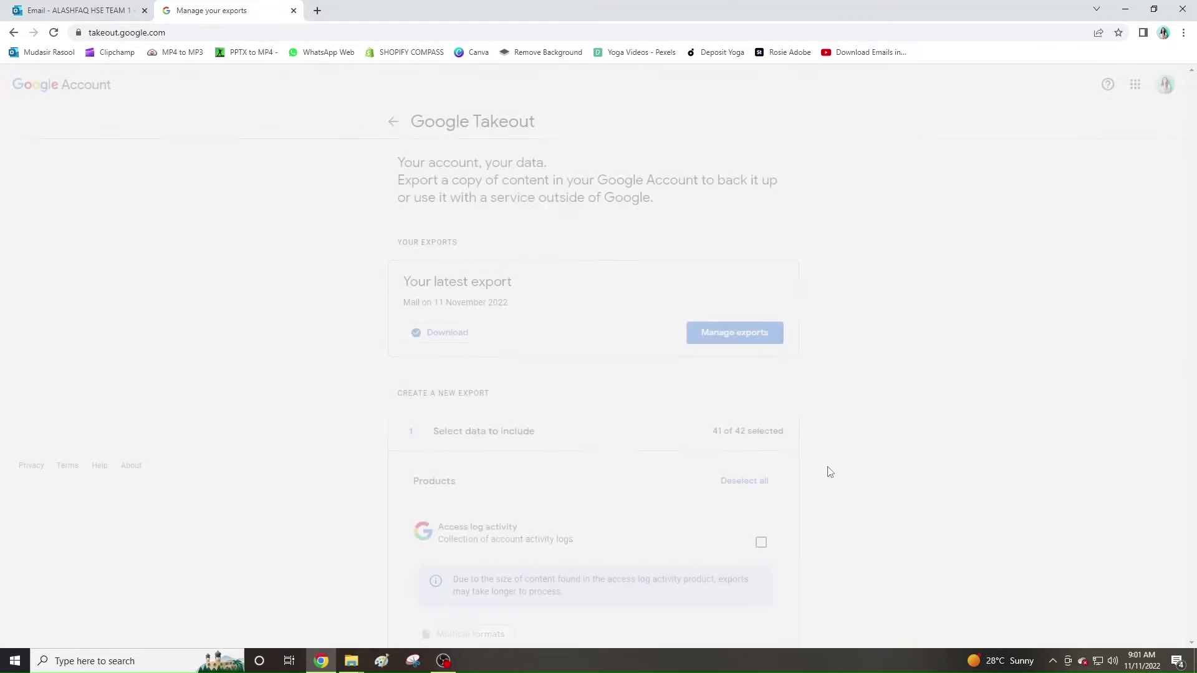
# Step: Deselect all products for the new export and include only Mail
pyautogui.scroll(-3, 863, 486)
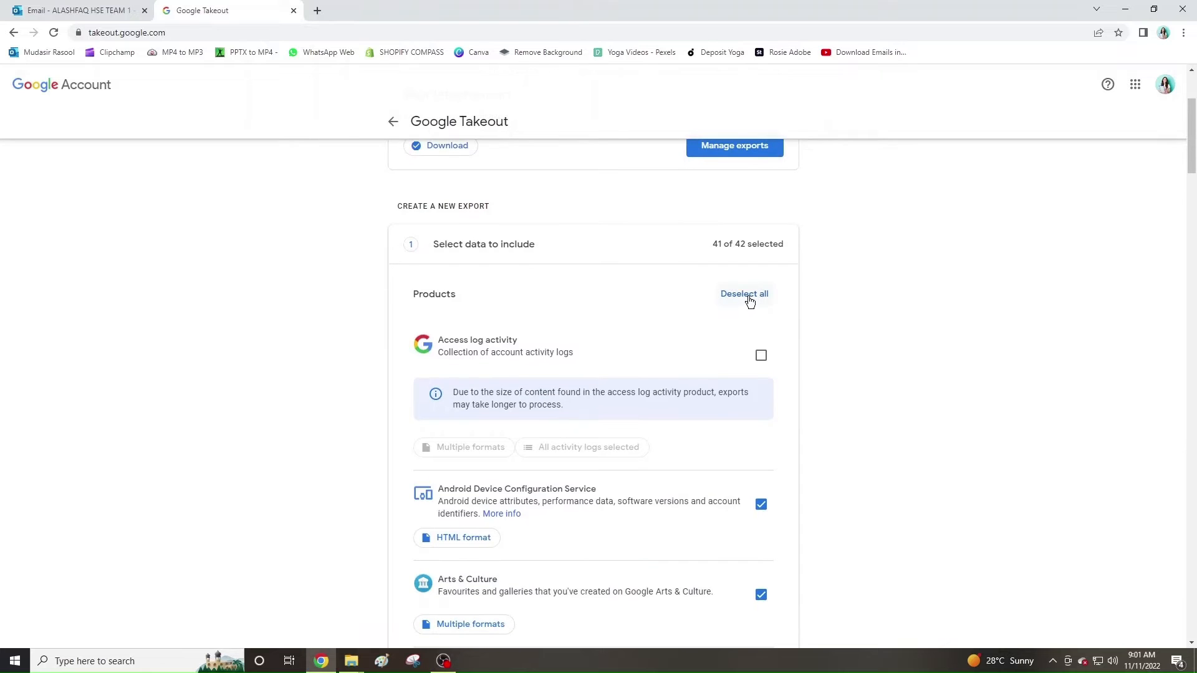
pyautogui.click(749, 298)
pyautogui.scroll(-6, 860, 446)
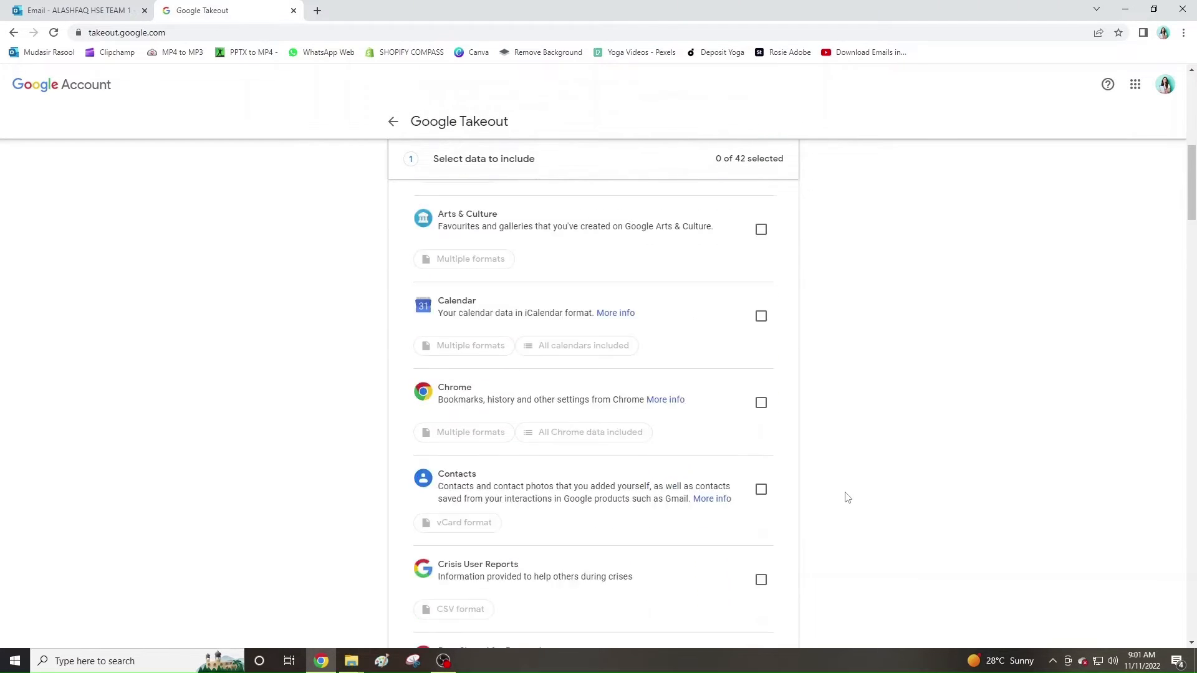
pyautogui.scroll(-10, 847, 497)
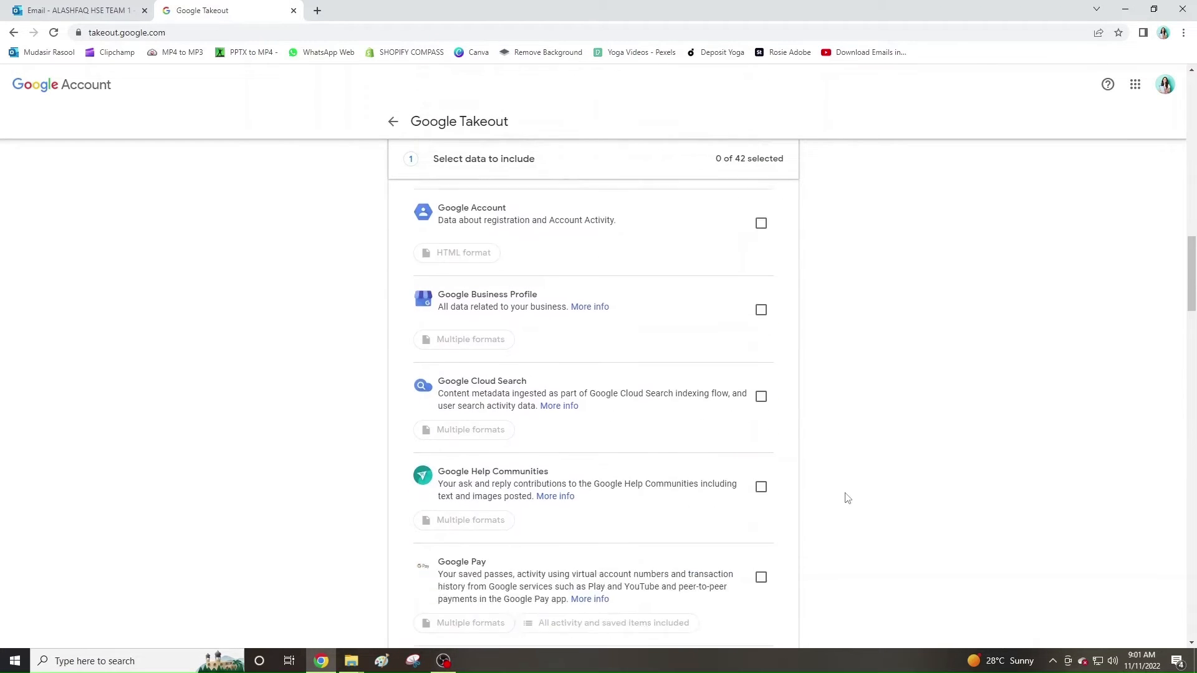
pyautogui.scroll(-8, 847, 497)
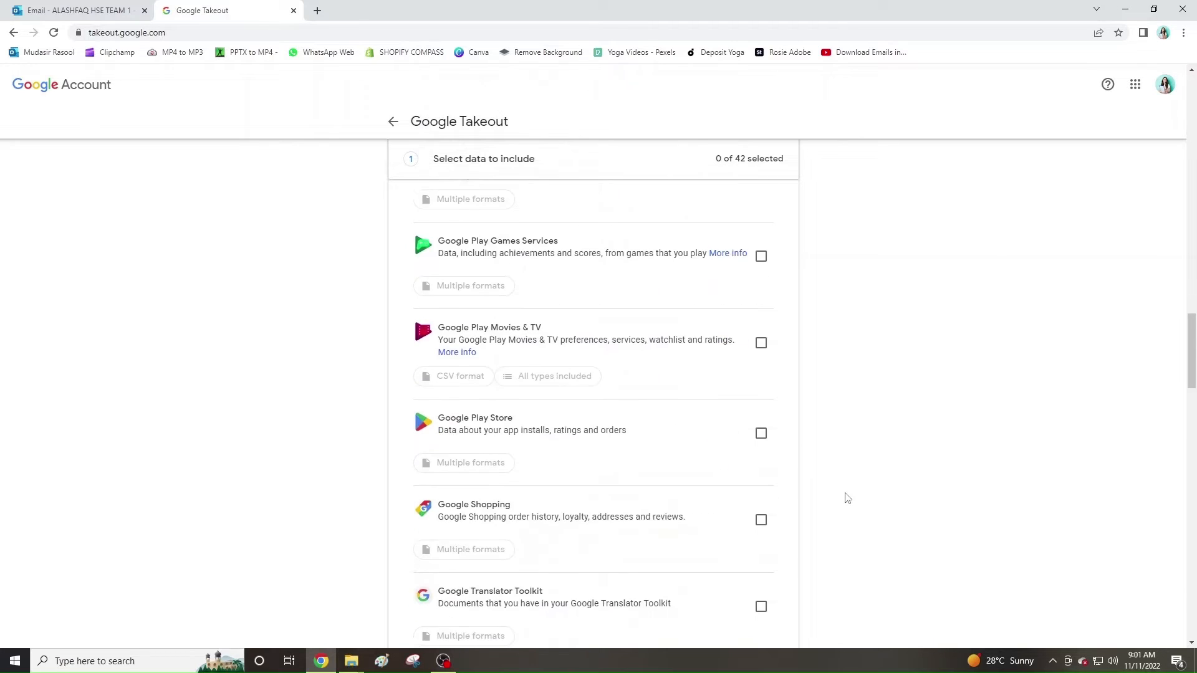
pyautogui.scroll(-8, 847, 497)
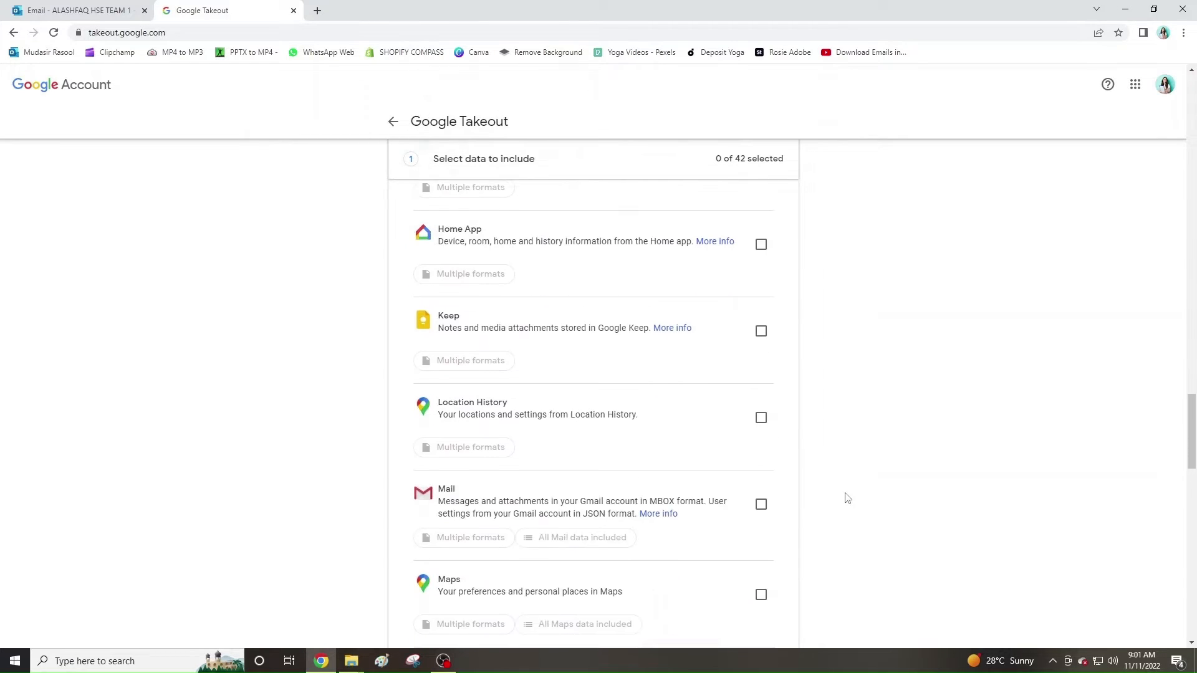
pyautogui.scroll(-2, 847, 496)
pyautogui.click(761, 383)
# Step: Continue the Mail export to the file type, frequency and destination stage and review its settings
pyautogui.scroll(-3, 830, 486)
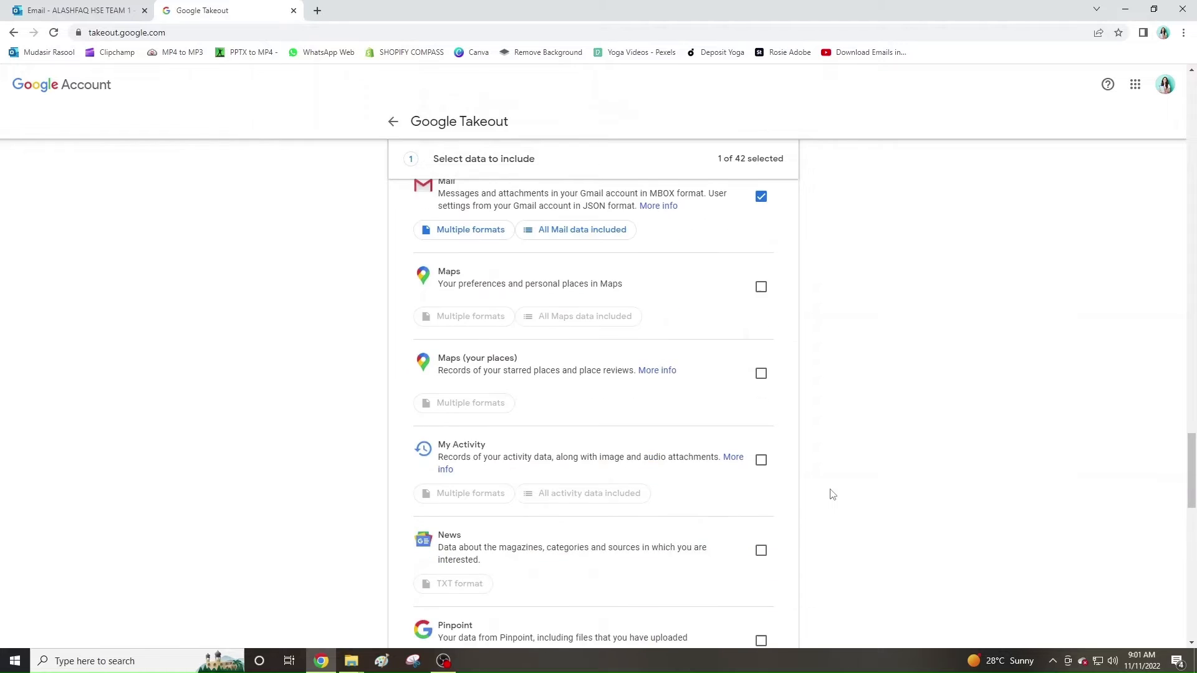
pyautogui.scroll(-5, 832, 494)
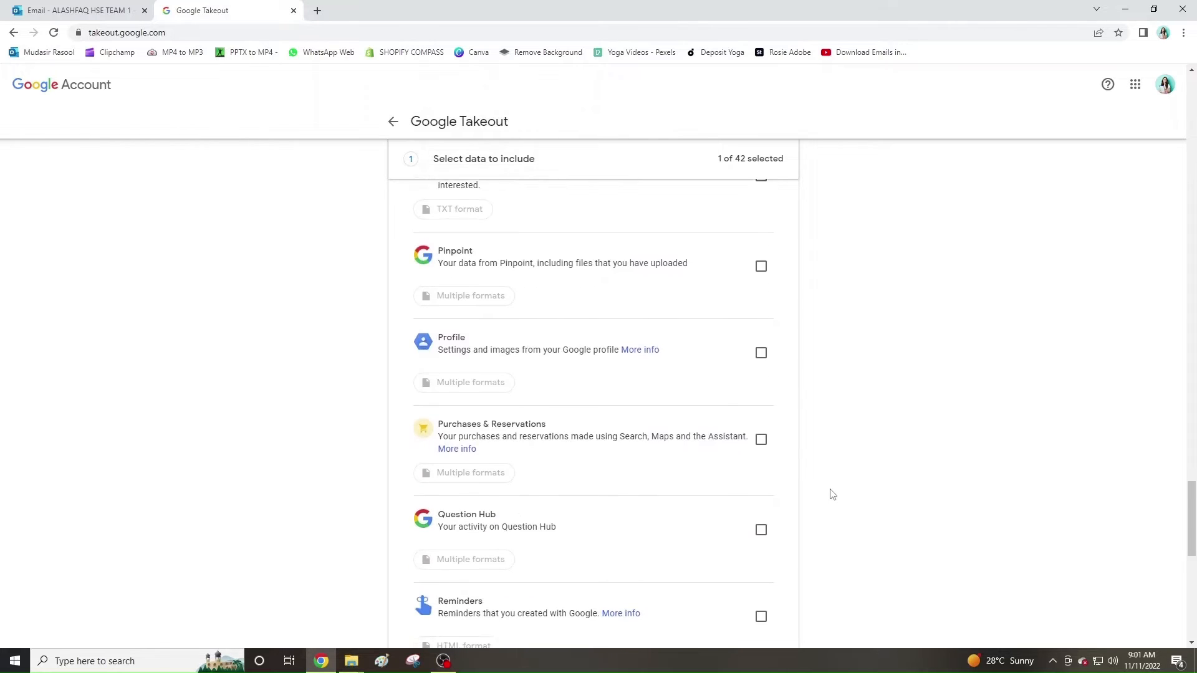
pyautogui.scroll(-8, 832, 494)
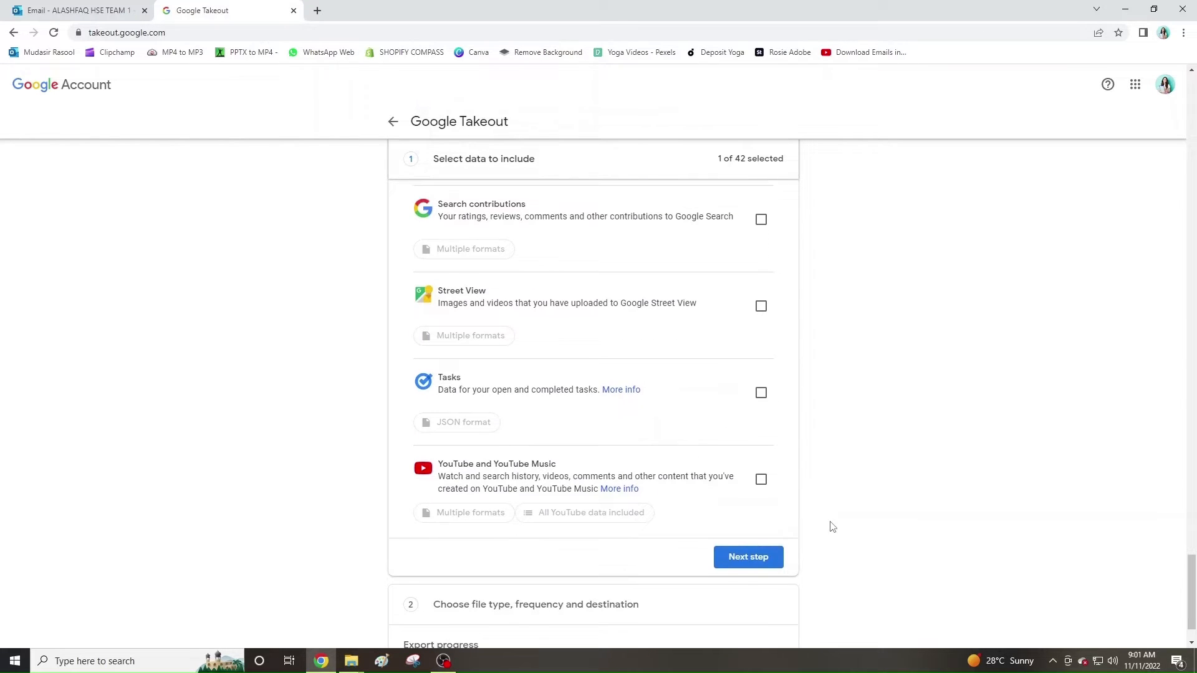
pyautogui.click(761, 558)
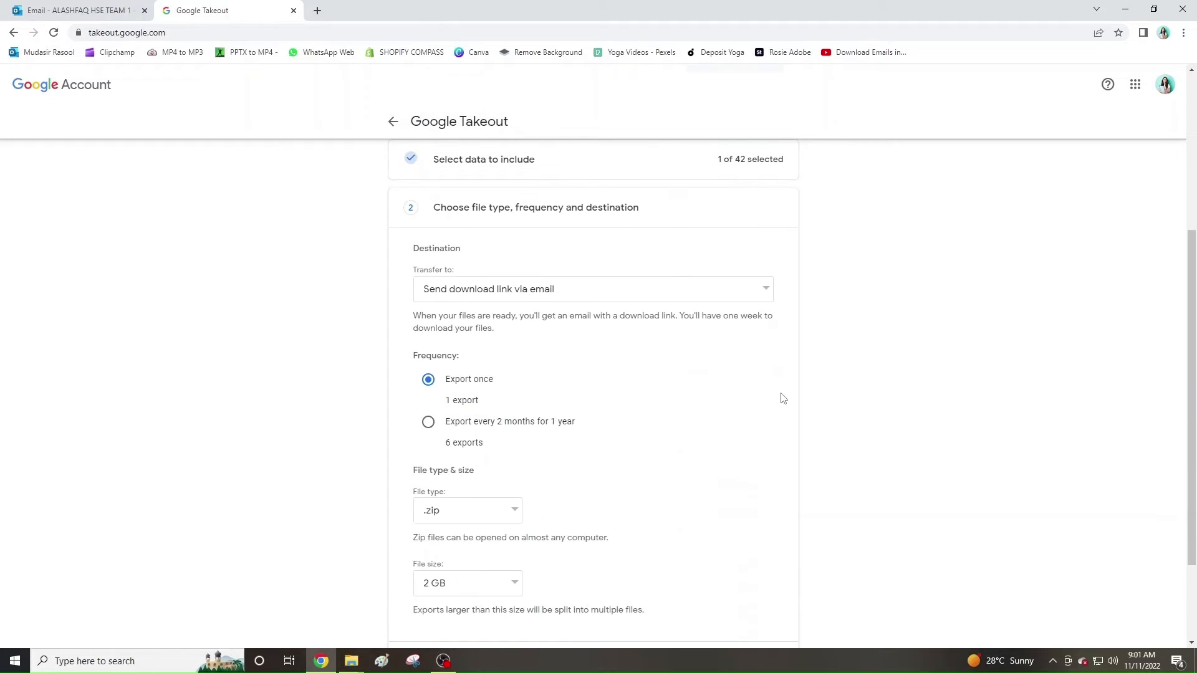
pyautogui.scroll(-2, 641, 481)
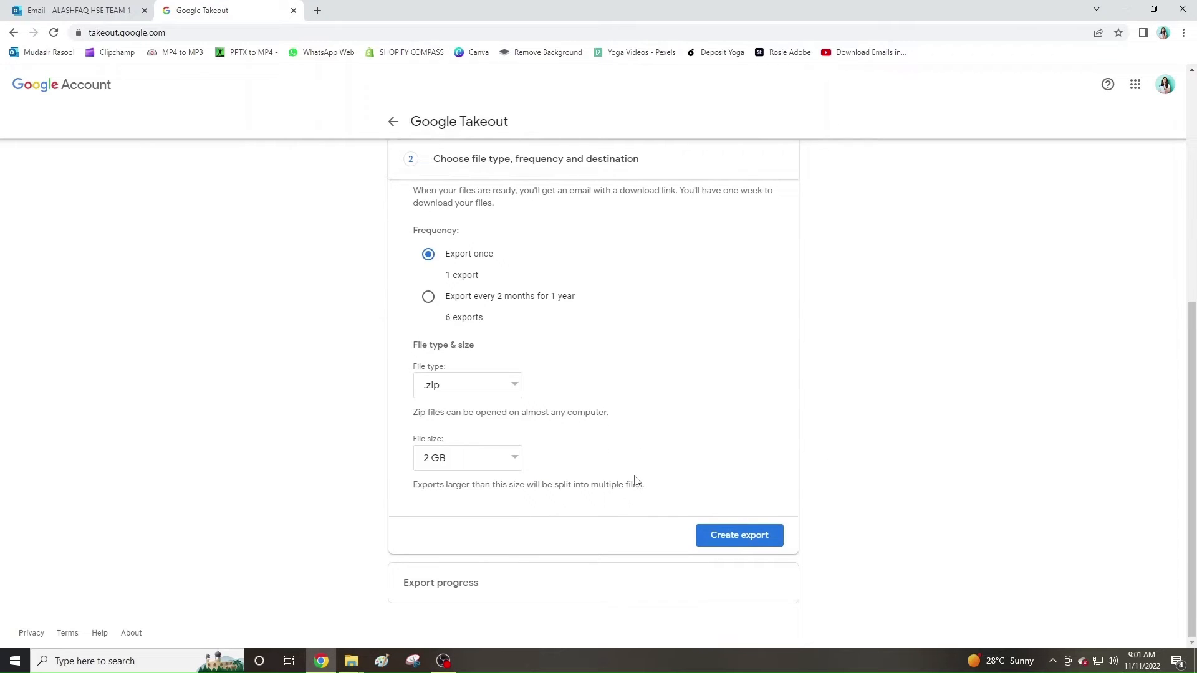
pyautogui.scroll(2, 748, 517)
pyautogui.scroll(-1, 758, 535)
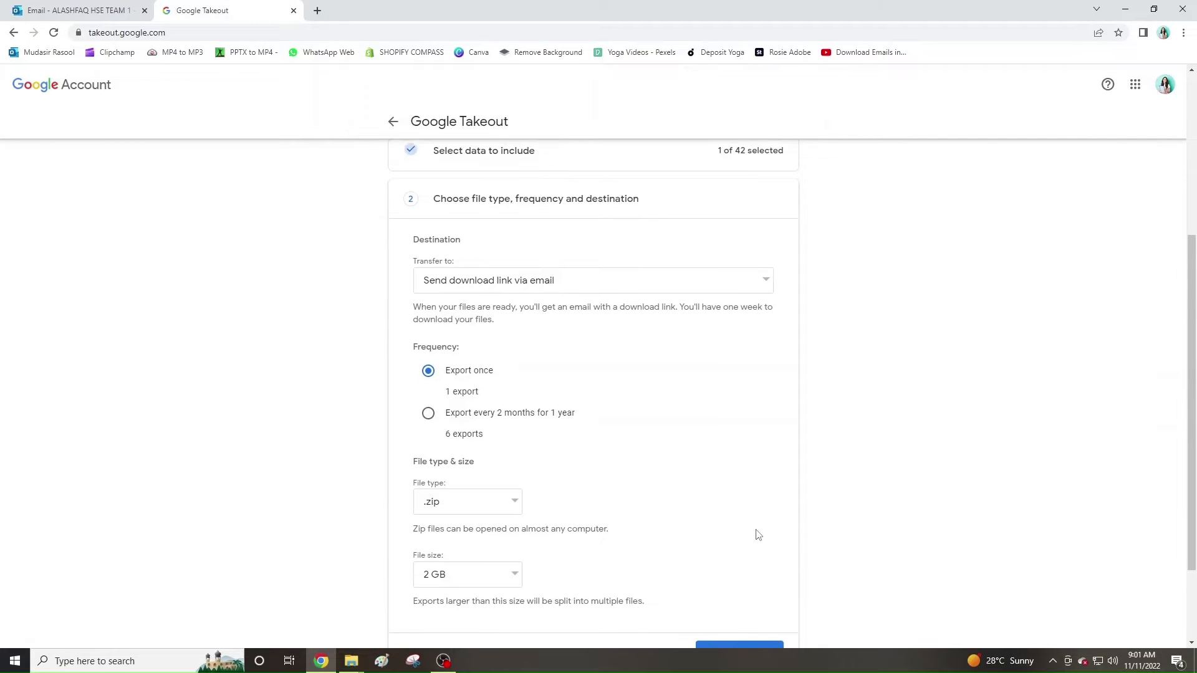
# Step: Create the one-time Mail export with the current file type, size and destination settings
pyautogui.click(754, 599)
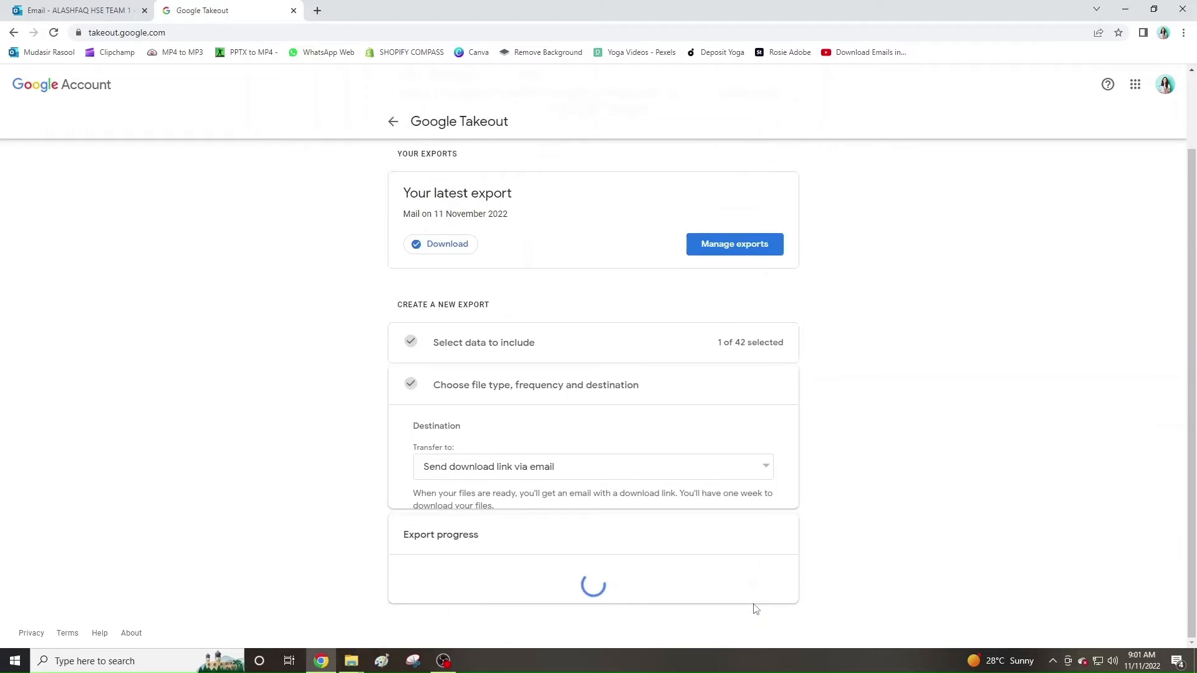
pyautogui.scroll(-1, 854, 568)
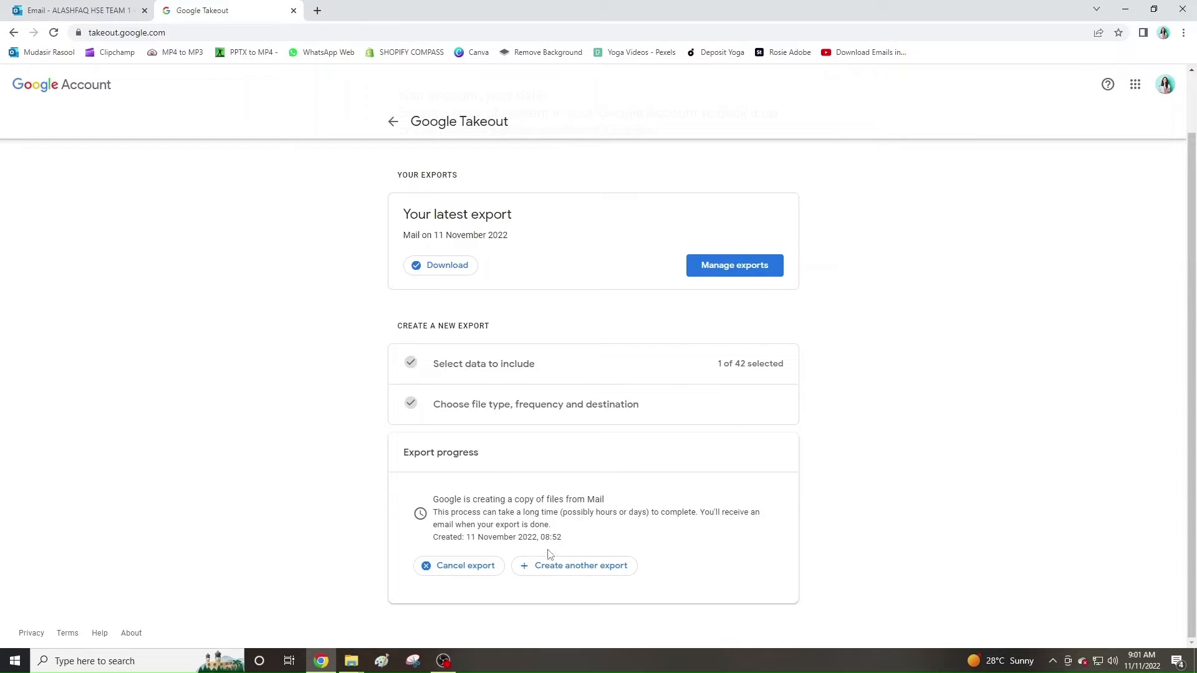
# Step: Open Gmail in a new tab and follow the download link in Google Takeout's "Your Google data is ready to download" message
pyautogui.click(317, 11)
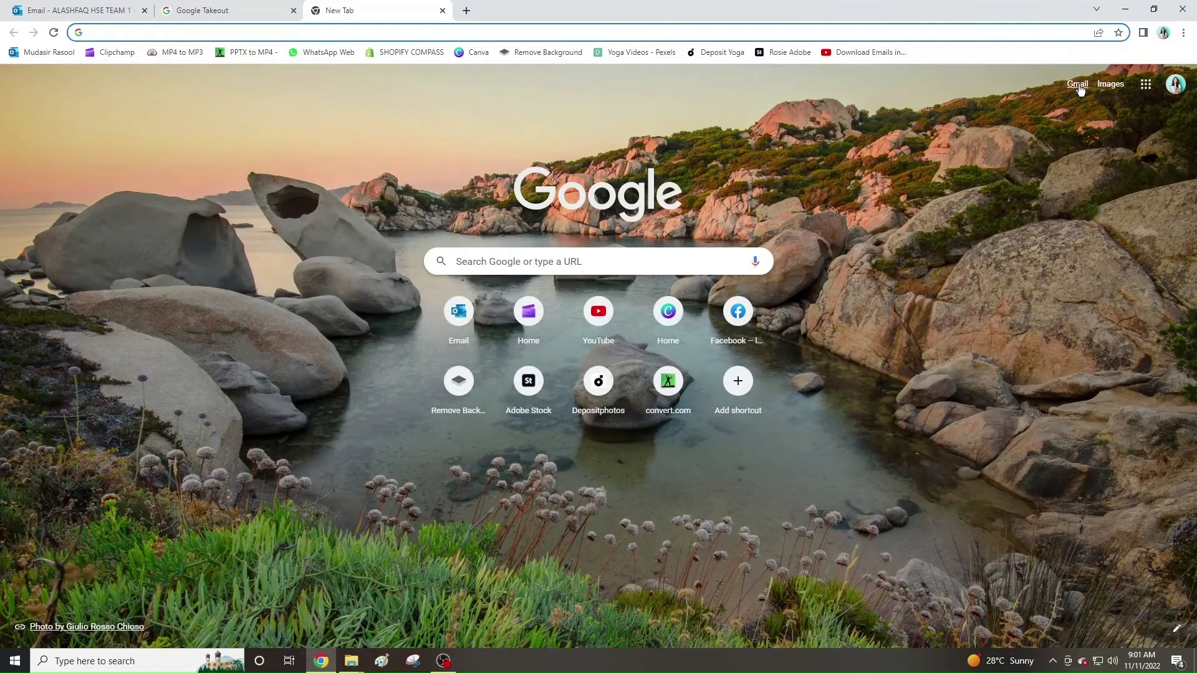
pyautogui.click(1078, 86)
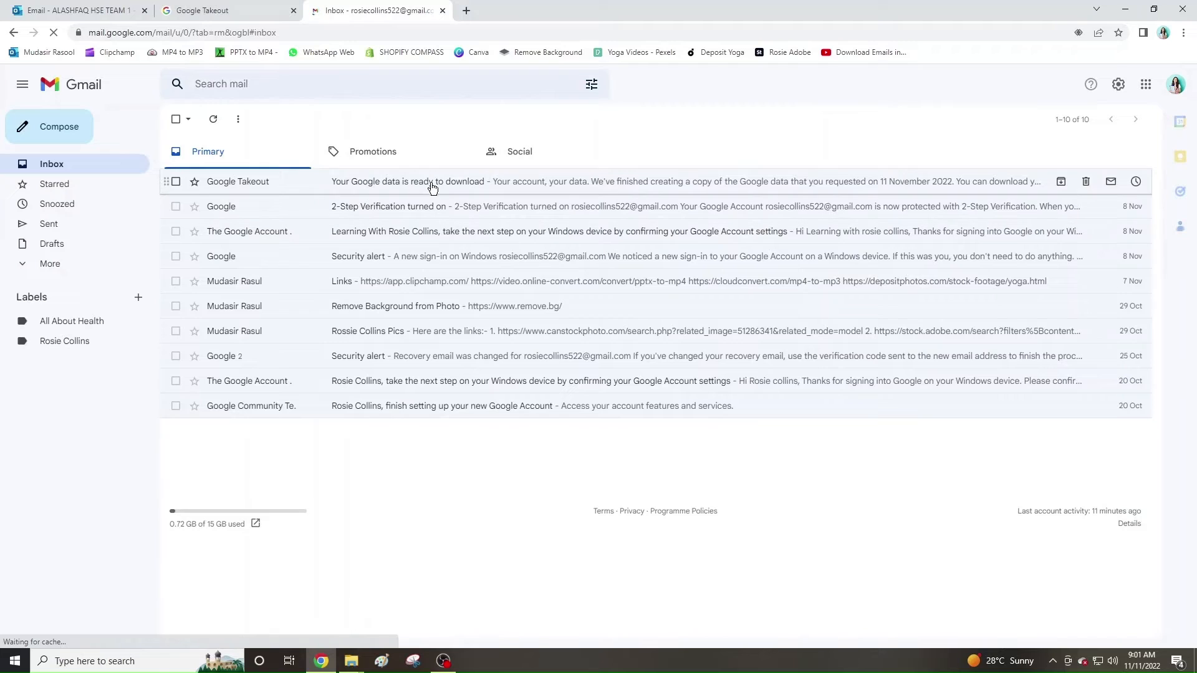
pyautogui.click(432, 188)
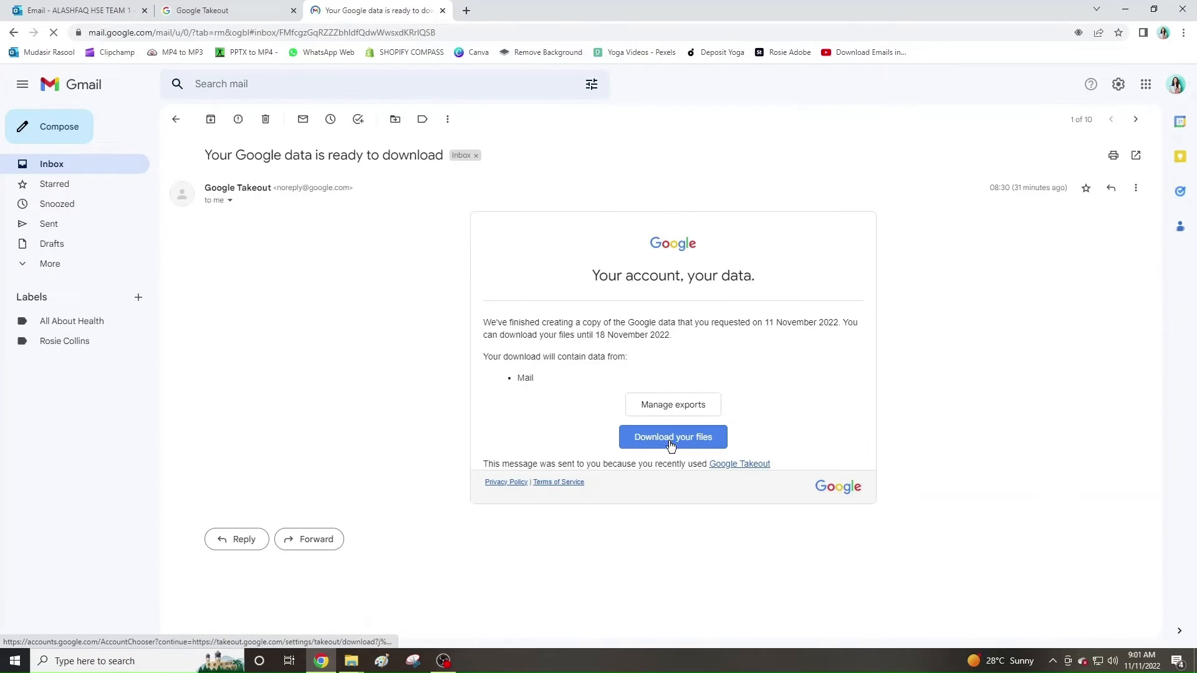
pyautogui.click(697, 439)
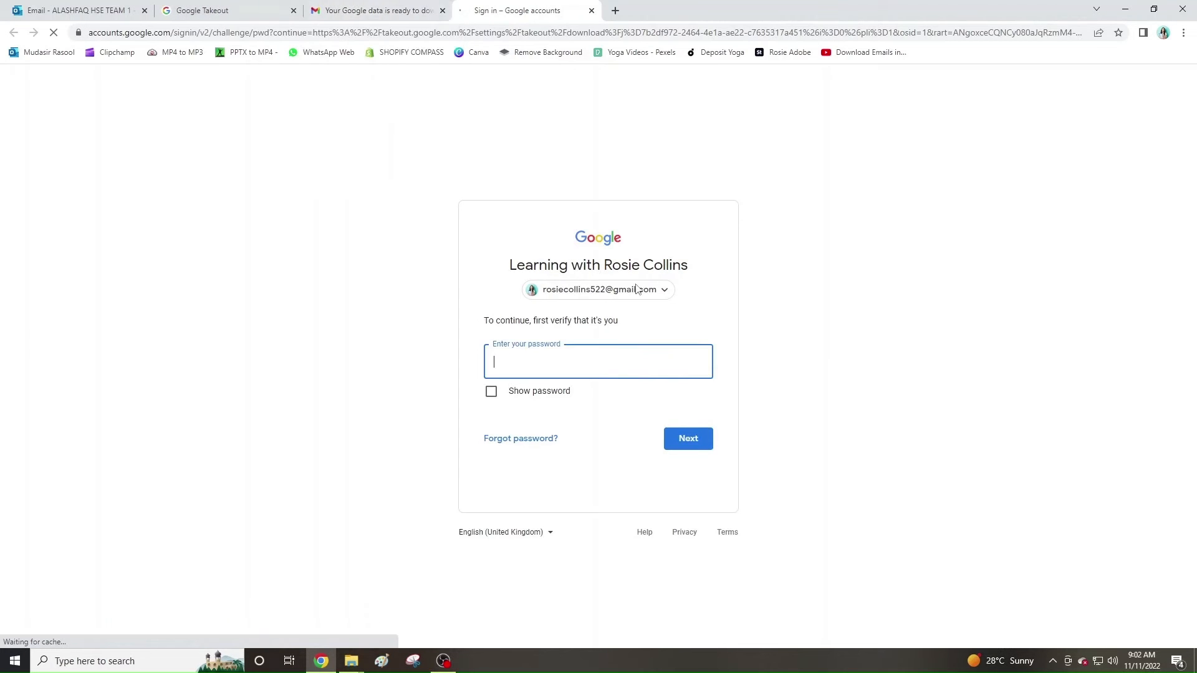
# Step: Enter the account password to verify the identity and download the Mail export archive
pyautogui.click(595, 368)
pyautogui.write('•')
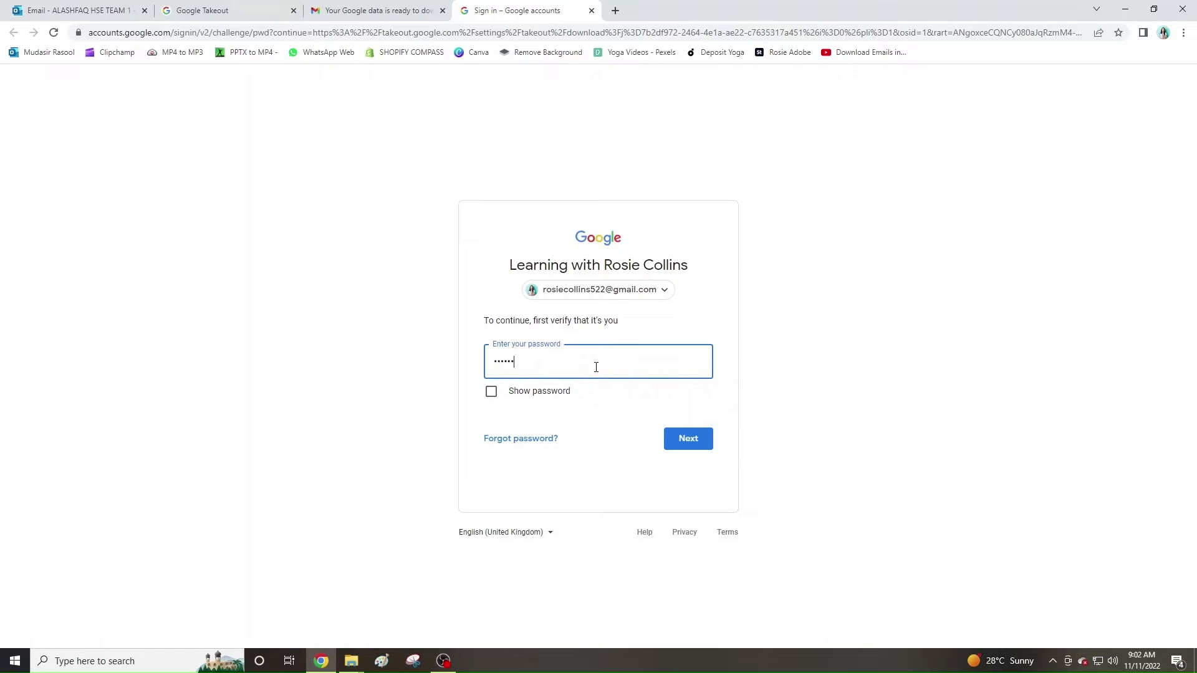
pyautogui.click(686, 439)
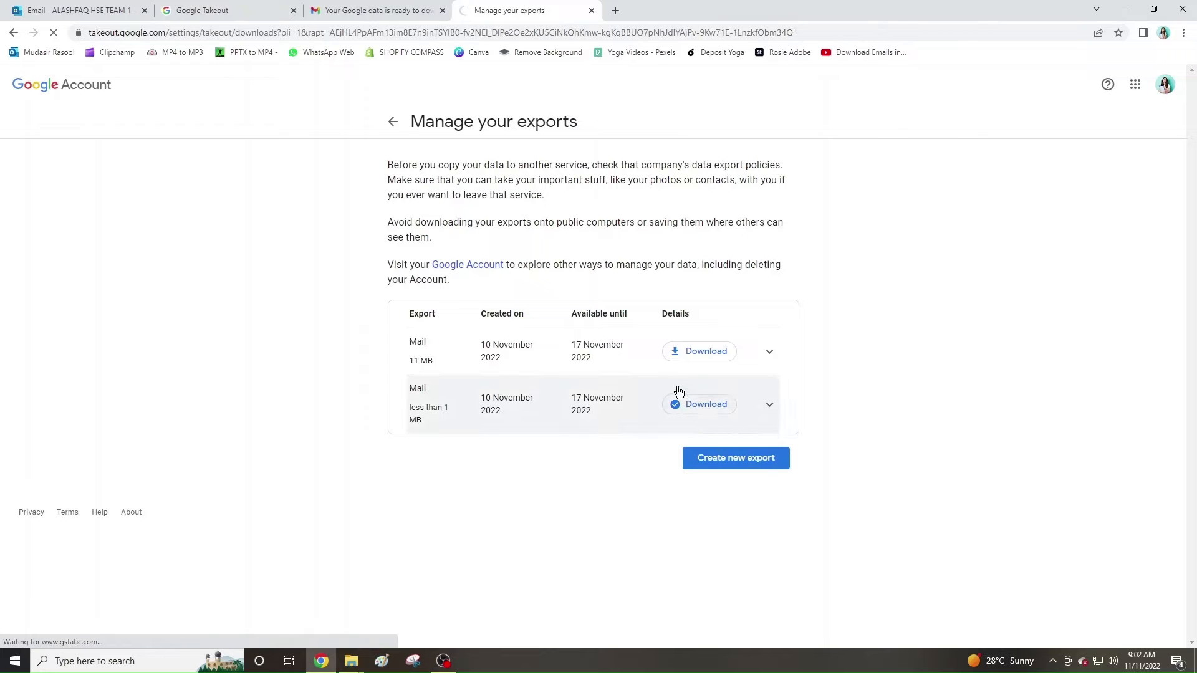
pyautogui.click(707, 353)
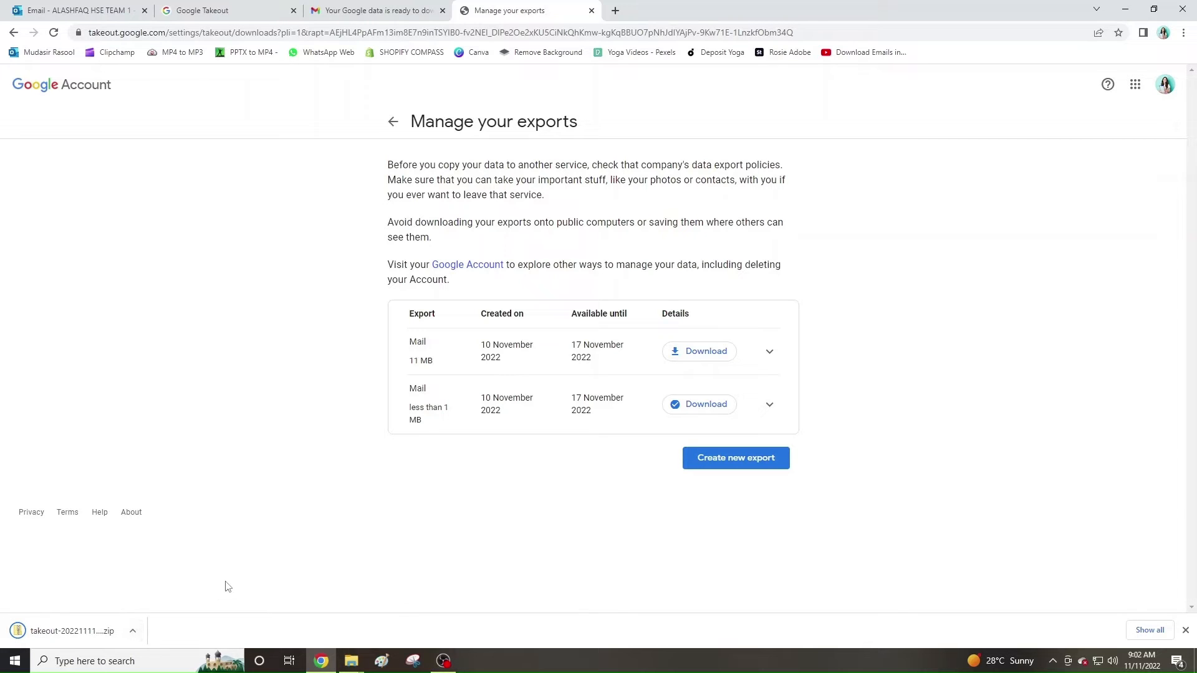
# Step: Show the downloaded takeout-20221111T043041Z-001 archive in the Downloads folder and copy it
pyautogui.click(133, 631)
pyautogui.click(177, 591)
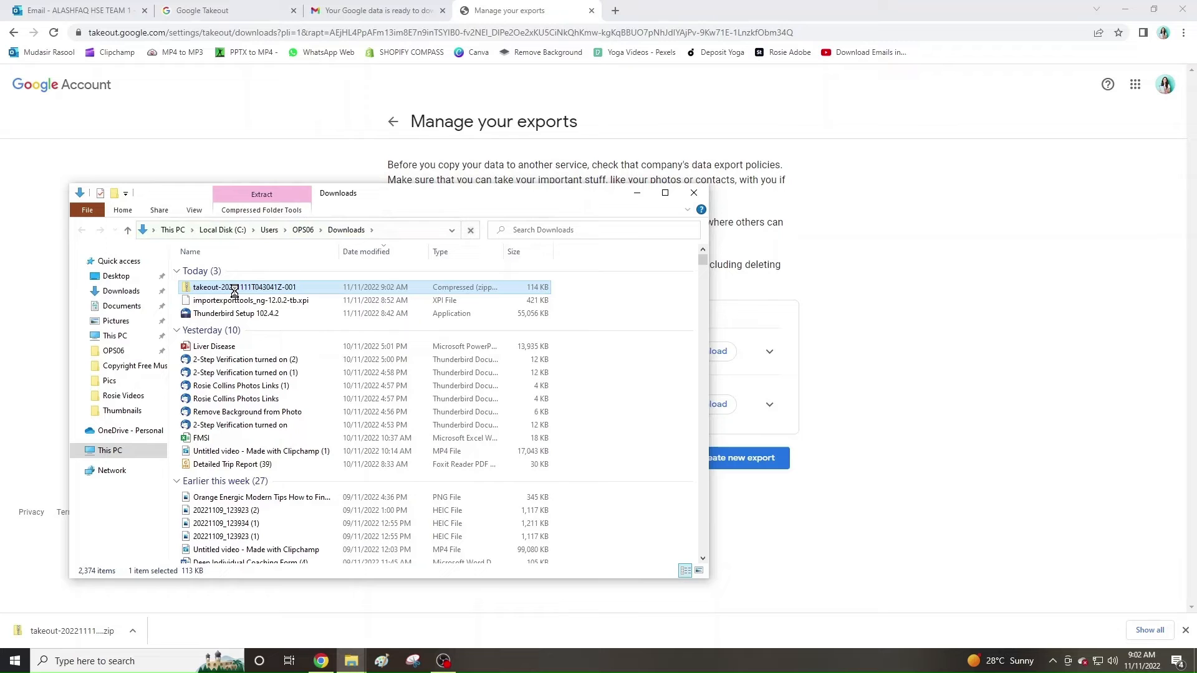
pyautogui.rightClick(234, 291)
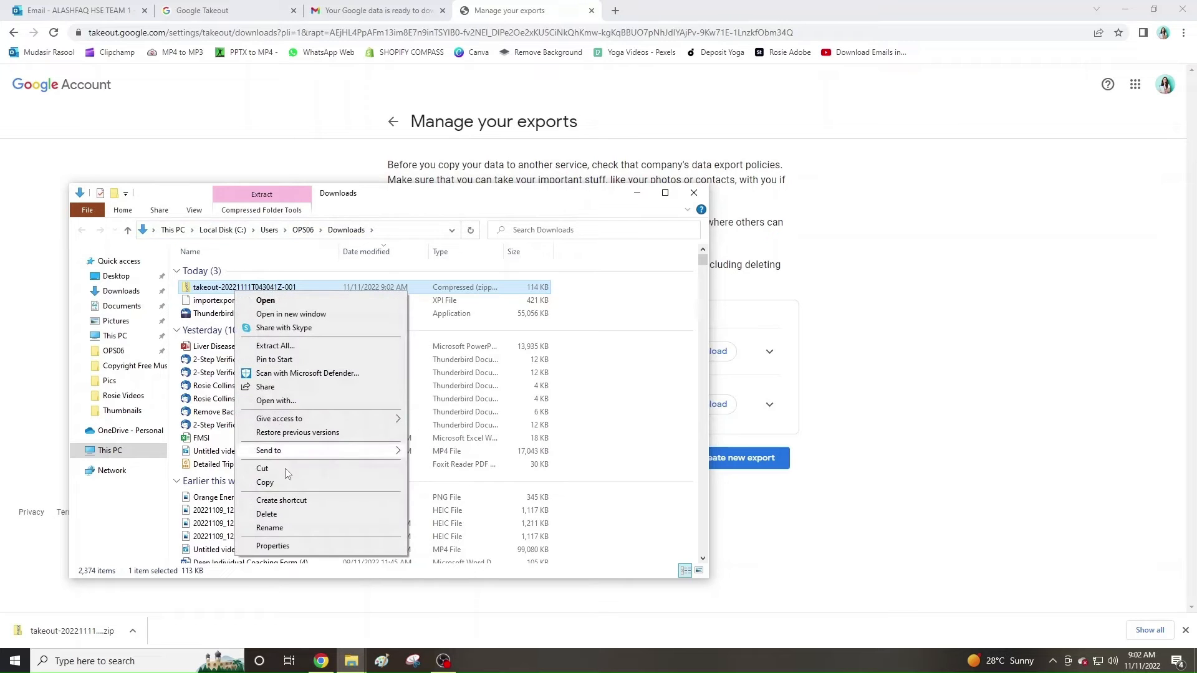
pyautogui.click(282, 485)
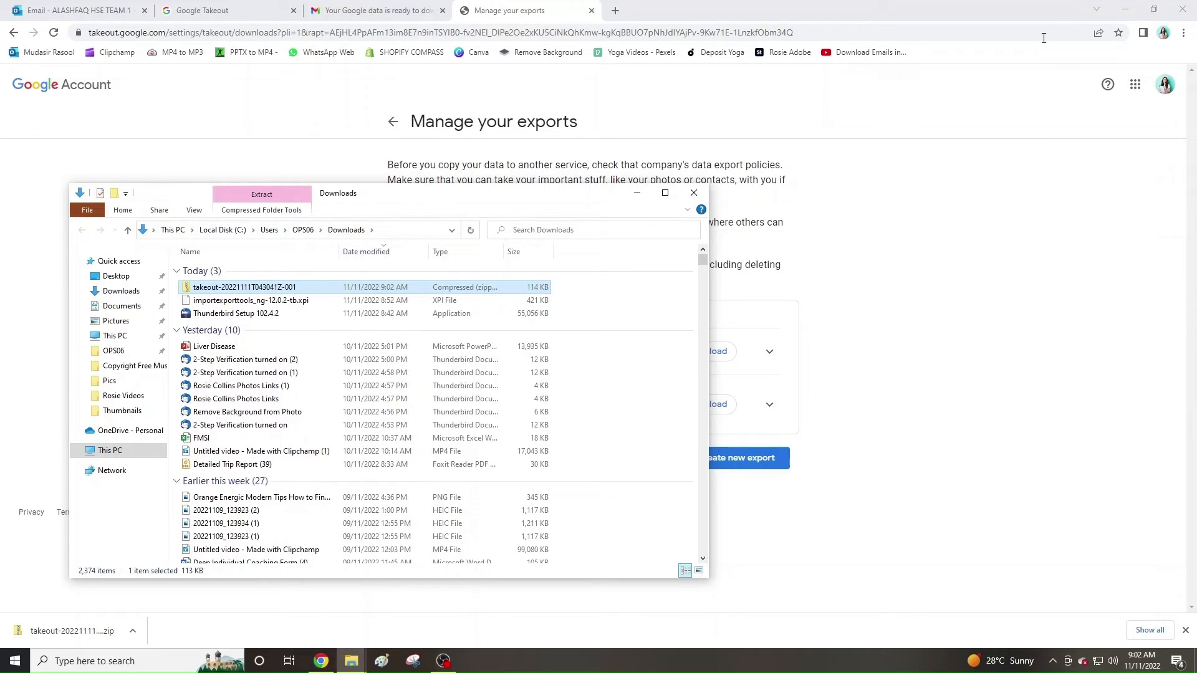
# Step: Open the Takeout folder on the desktop and try to paste the copied archive into it
pyautogui.click(1125, 9)
pyautogui.click(1121, 6)
pyautogui.click(1122, 7)
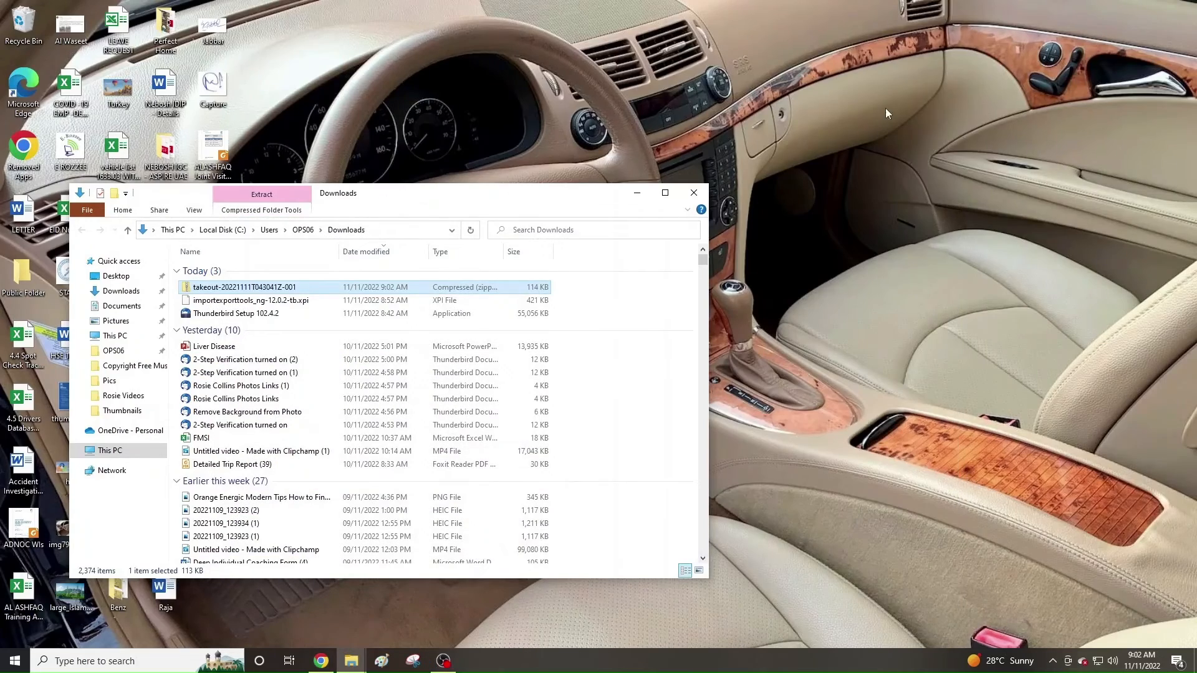
pyautogui.click(637, 192)
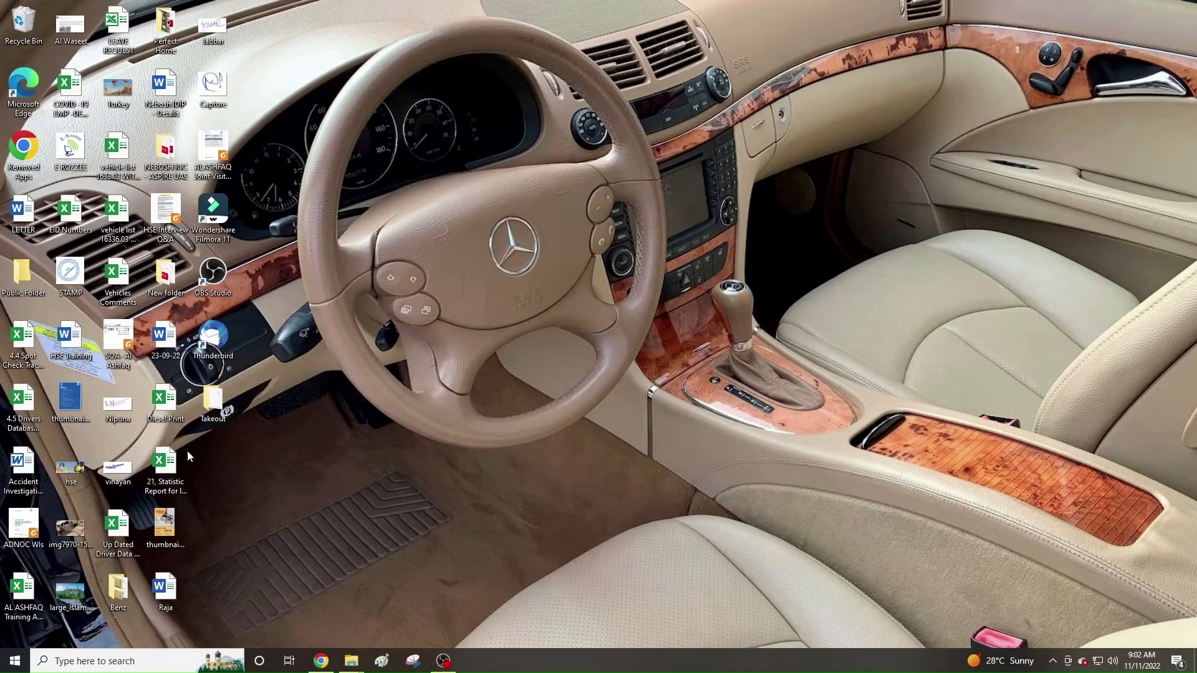
pyautogui.doubleClick(213, 405)
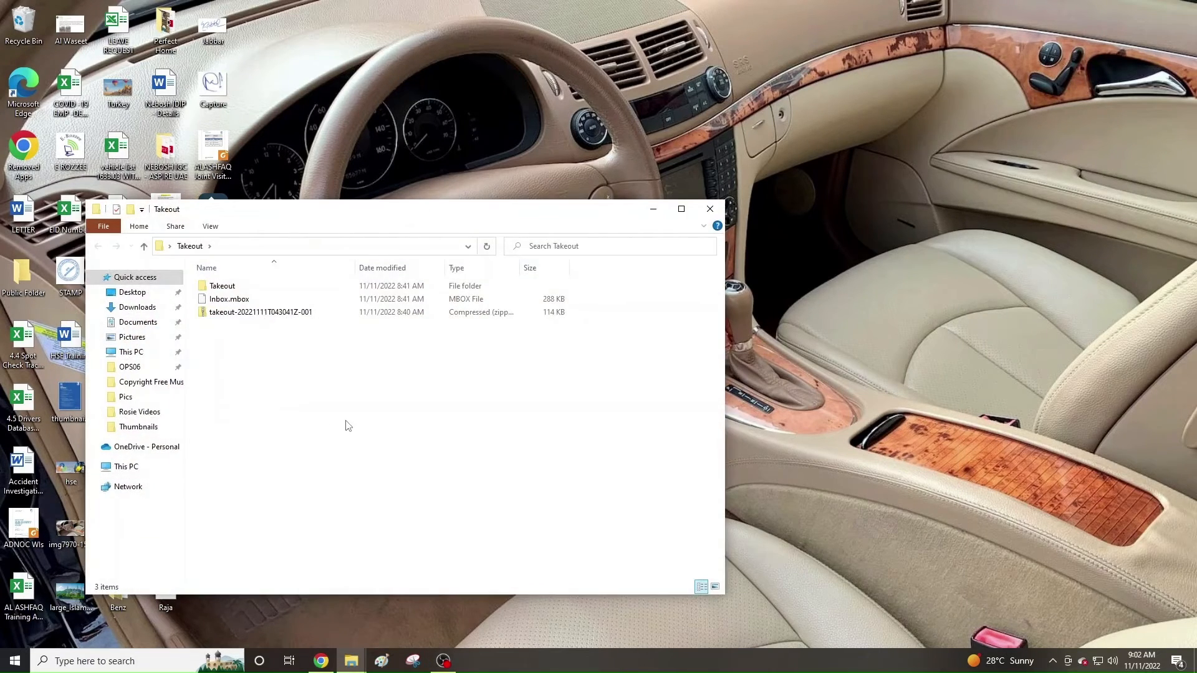
pyautogui.hotkey('ctrl', 'v')
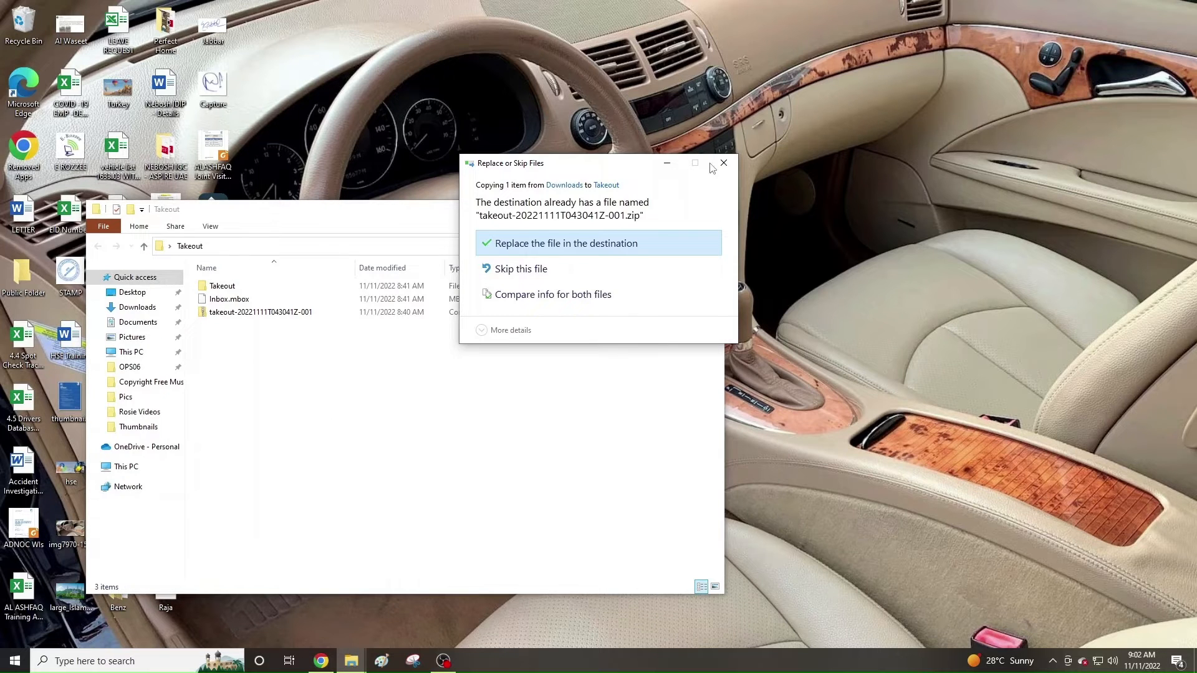
pyautogui.click(714, 166)
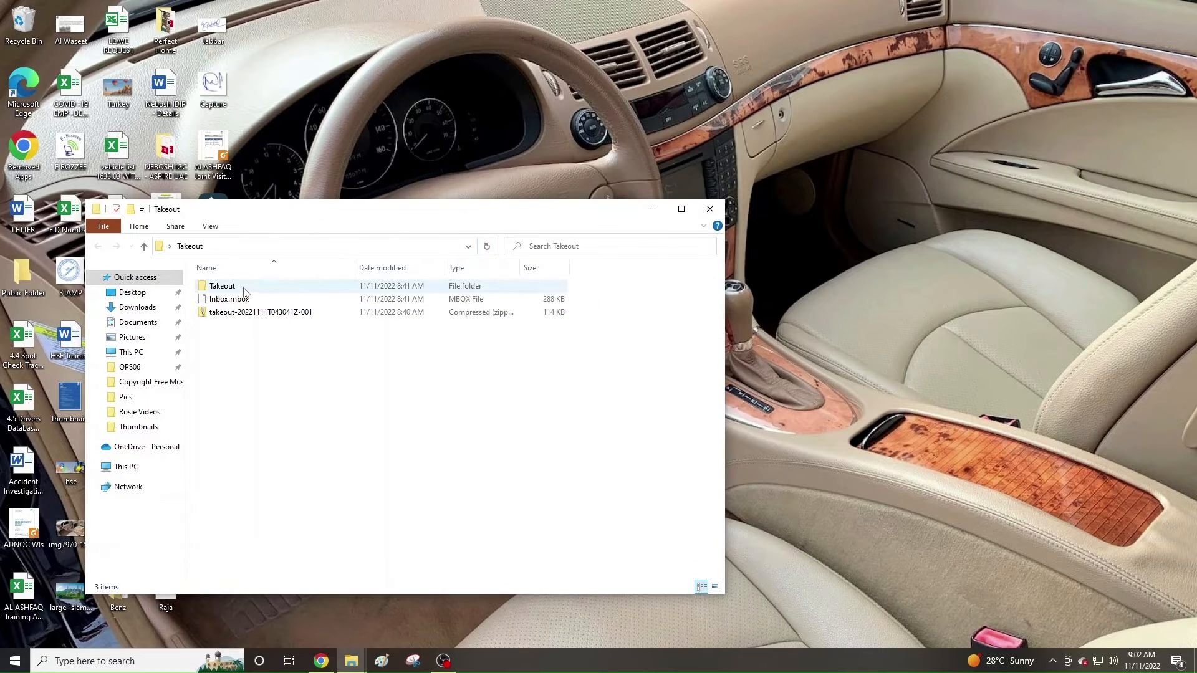
# Step: Examine the Takeout folder's contents, including the nested Takeout folder, the zip archive and Inbox.mbox
pyautogui.doubleClick(244, 288)
pyautogui.click(190, 245)
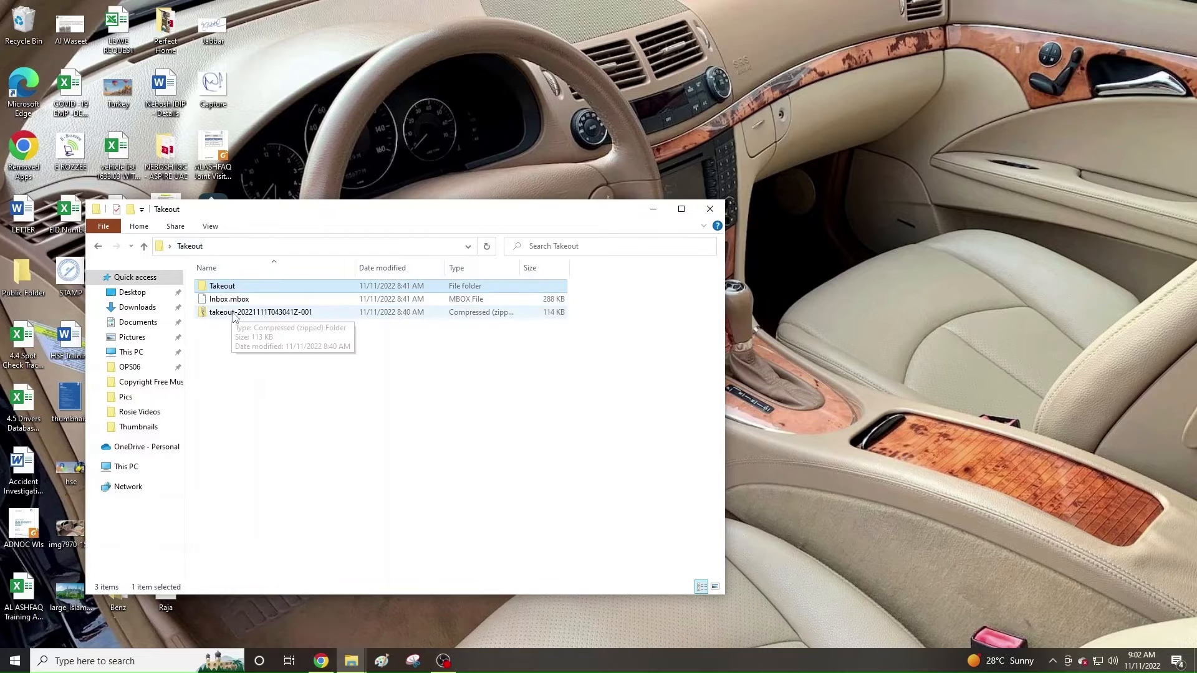
pyautogui.click(235, 314)
pyautogui.doubleClick(240, 286)
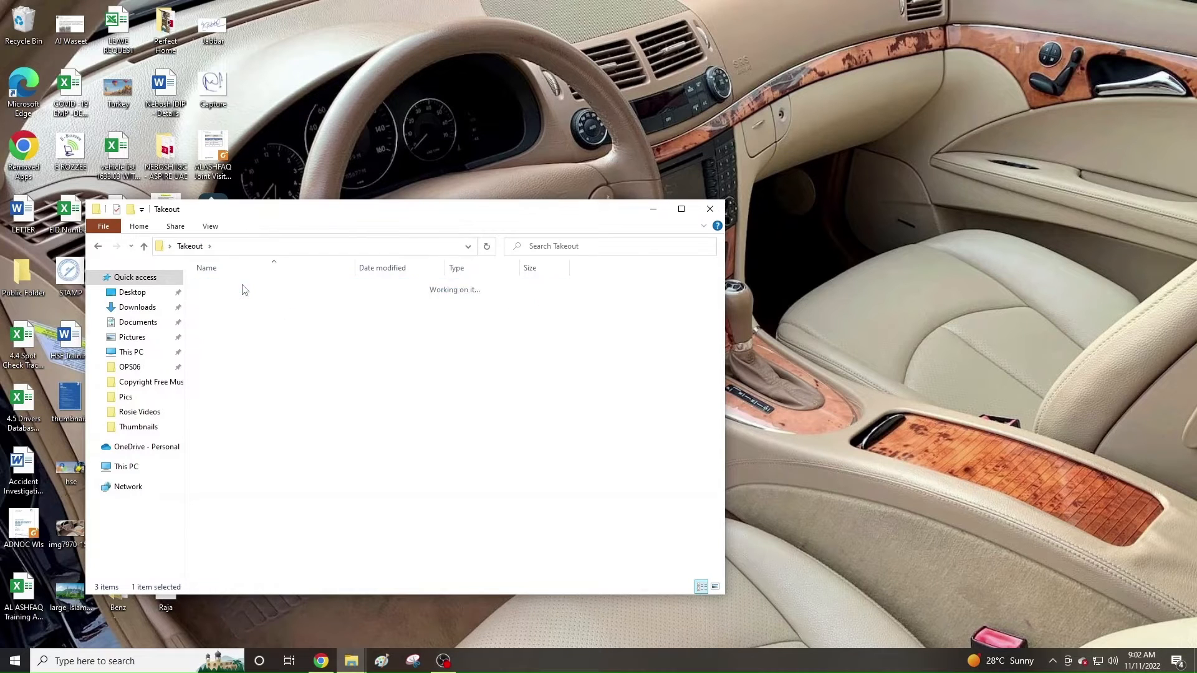
pyautogui.press('BackSpace')
pyautogui.click(681, 209)
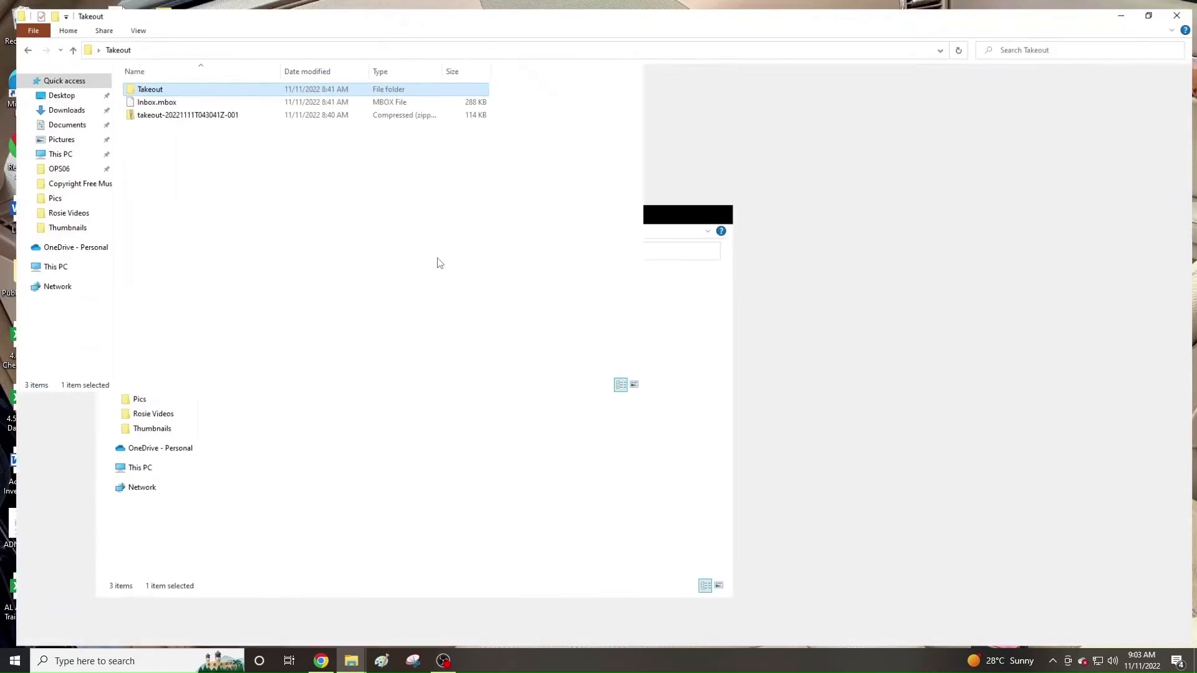
pyautogui.click(146, 97)
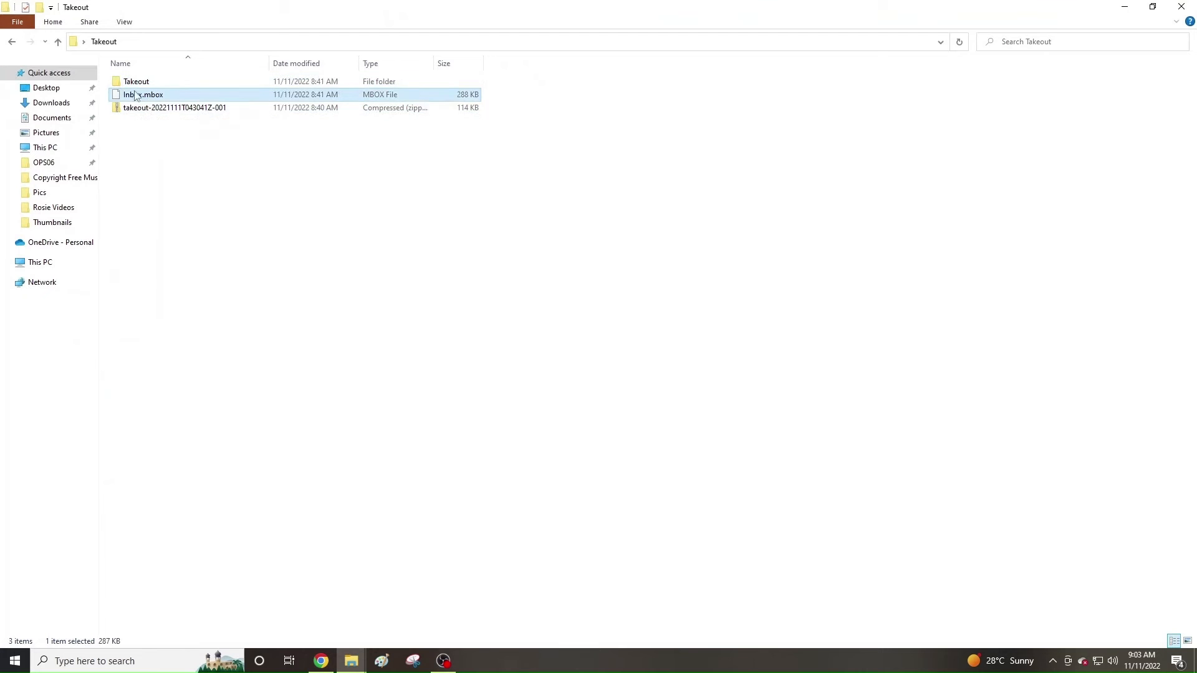
# Step: Switch back to the browser and close the Gmail, exports management and Google Takeout tabs
pyautogui.click(321, 661)
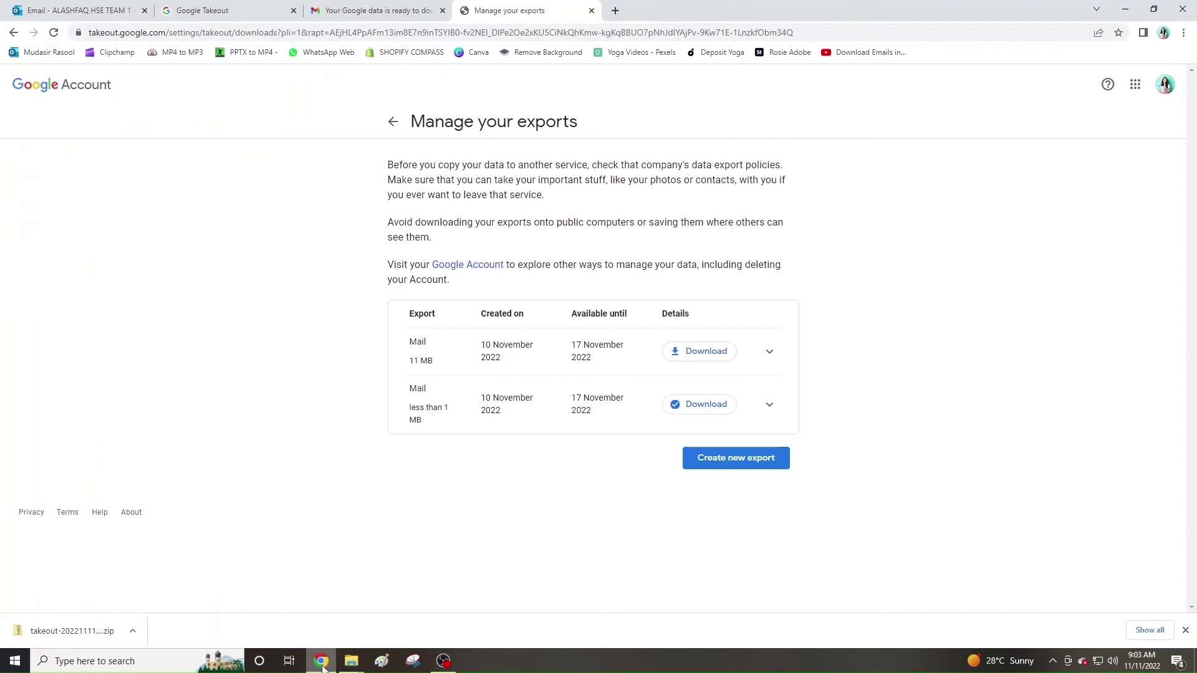
pyautogui.click(430, 10)
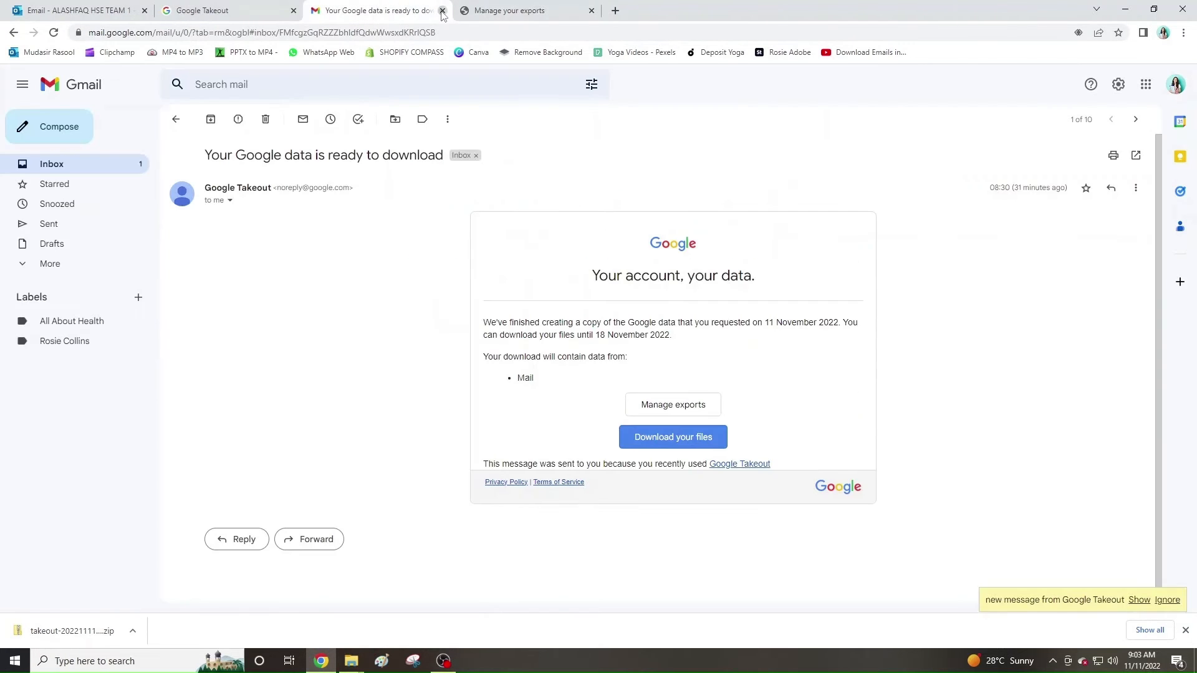
pyautogui.click(443, 10)
pyautogui.click(442, 10)
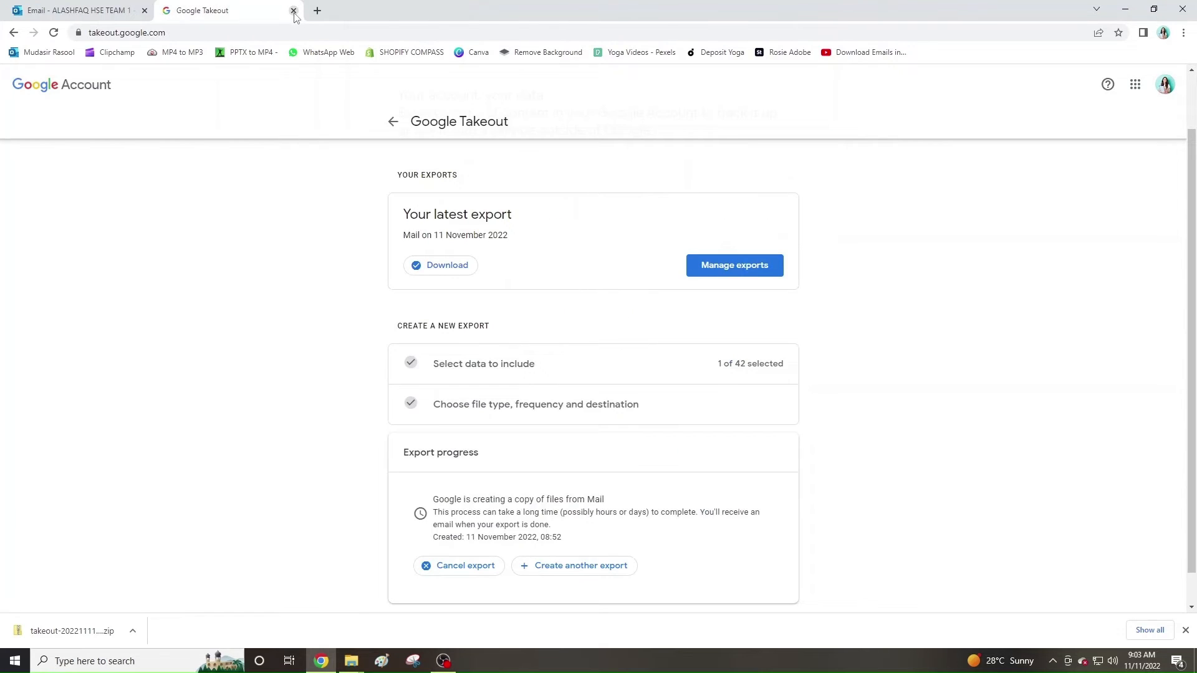
pyautogui.click(293, 11)
# Step: Search Google for thunderbird and open the official Thunderbird website
pyautogui.click(165, 11)
pyautogui.click(206, 31)
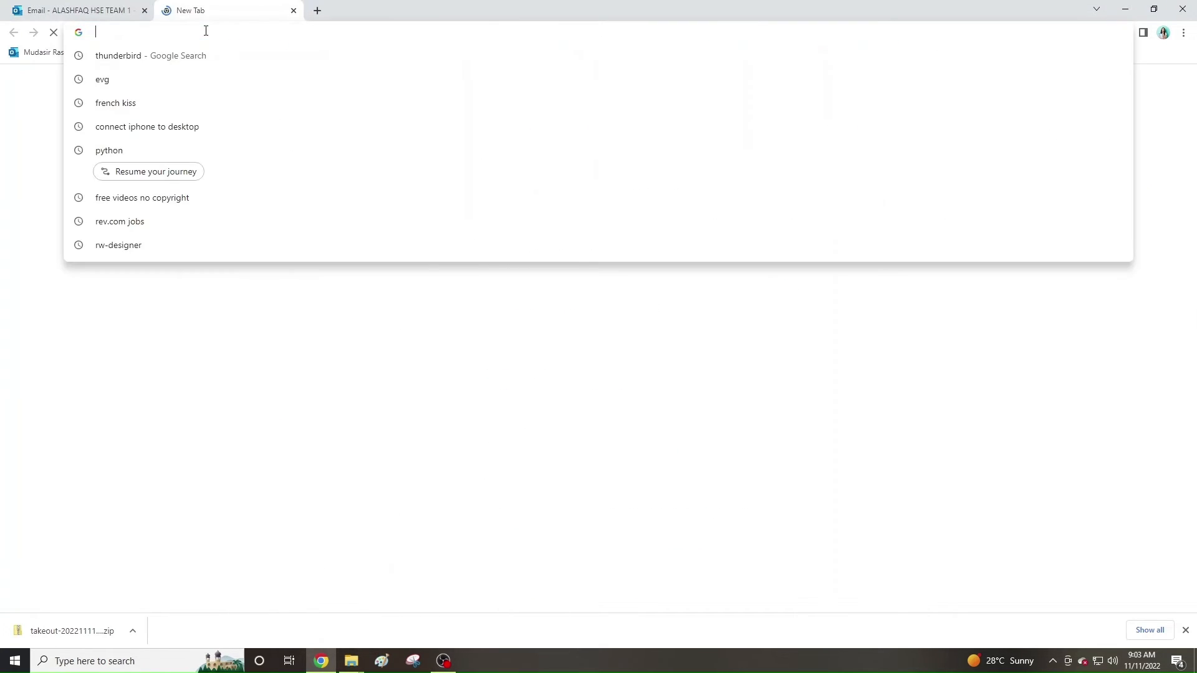
pyautogui.write('thunderbird')
pyautogui.press('Return')
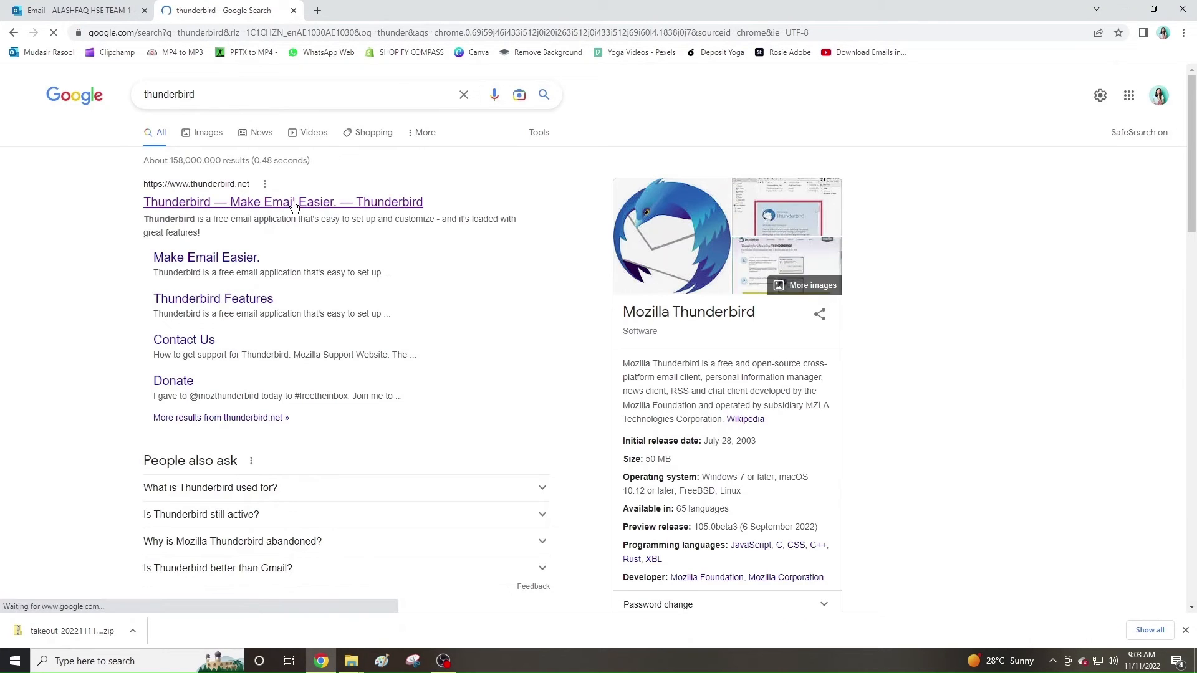
pyautogui.click(294, 202)
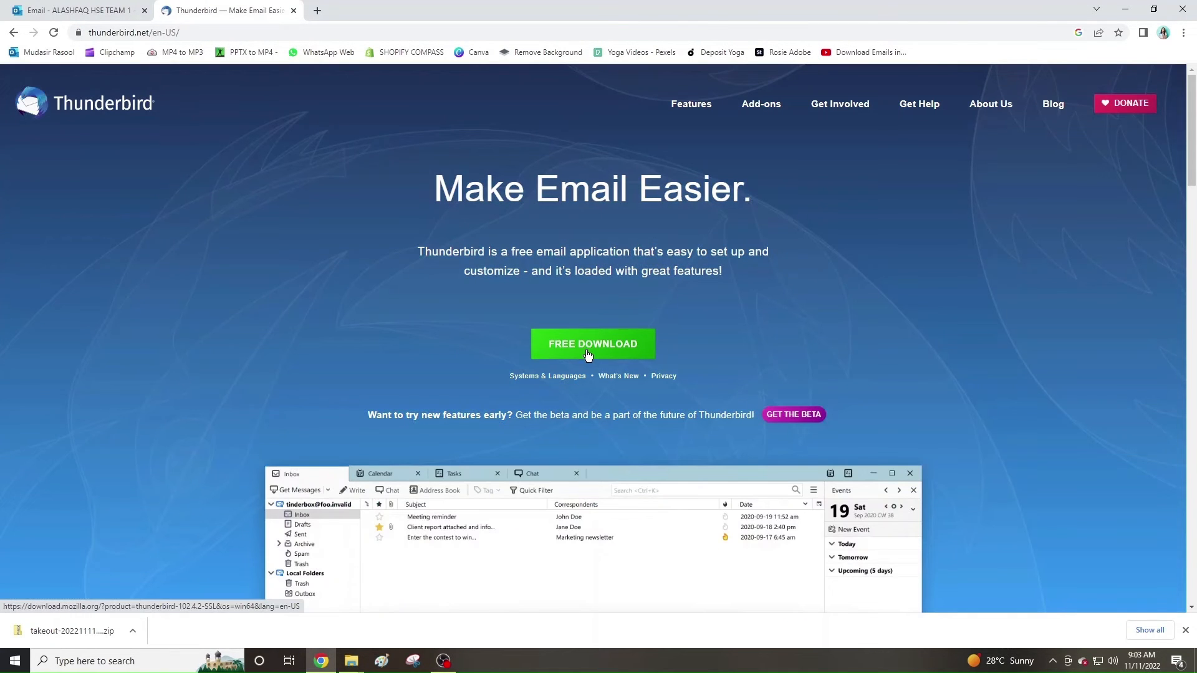
# Step: Download the free Thunderbird installer and close the donation page that follows
pyautogui.click(610, 295)
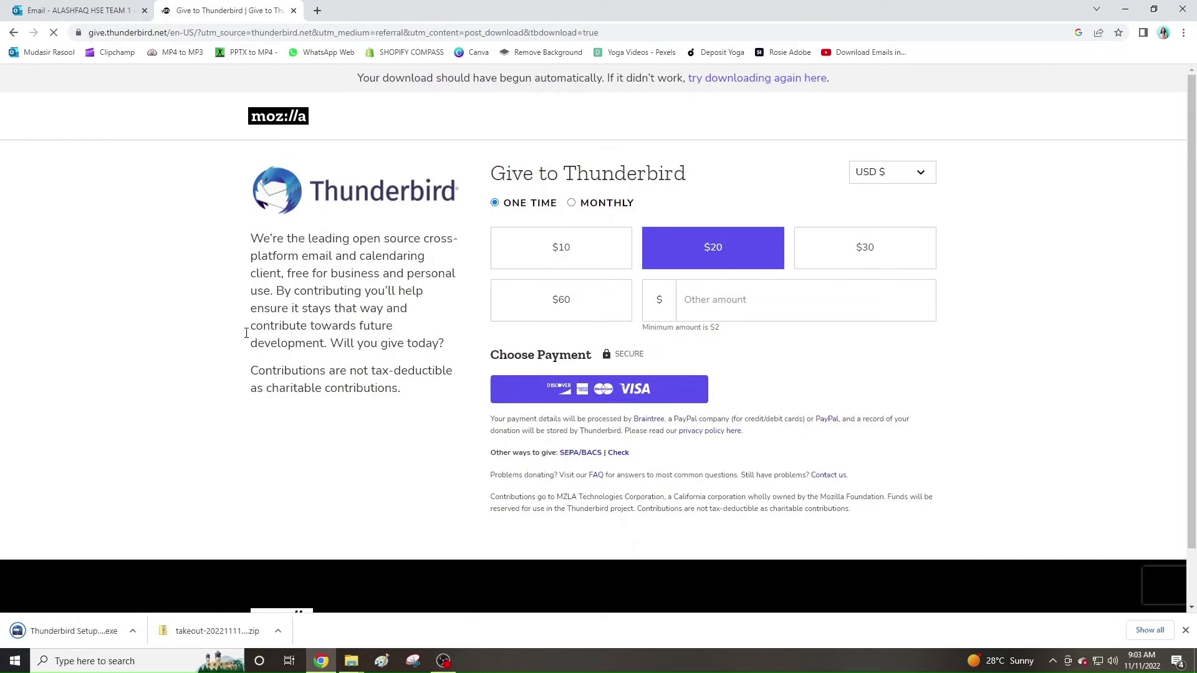
pyautogui.click(293, 11)
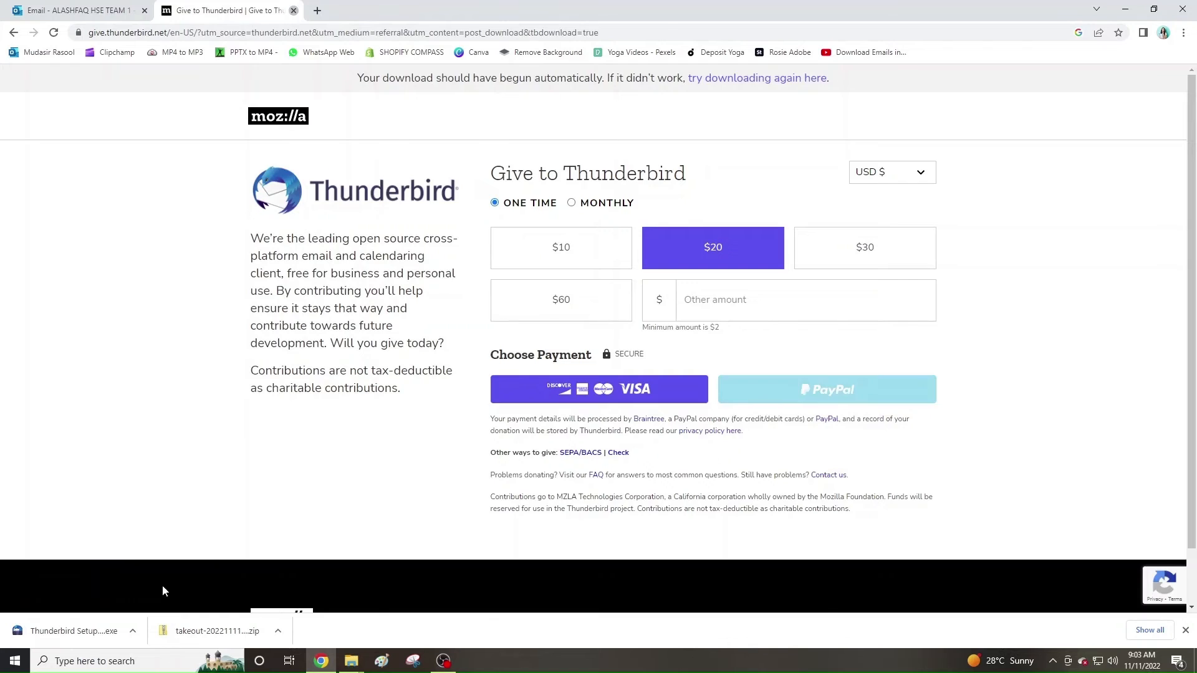
pyautogui.click(133, 631)
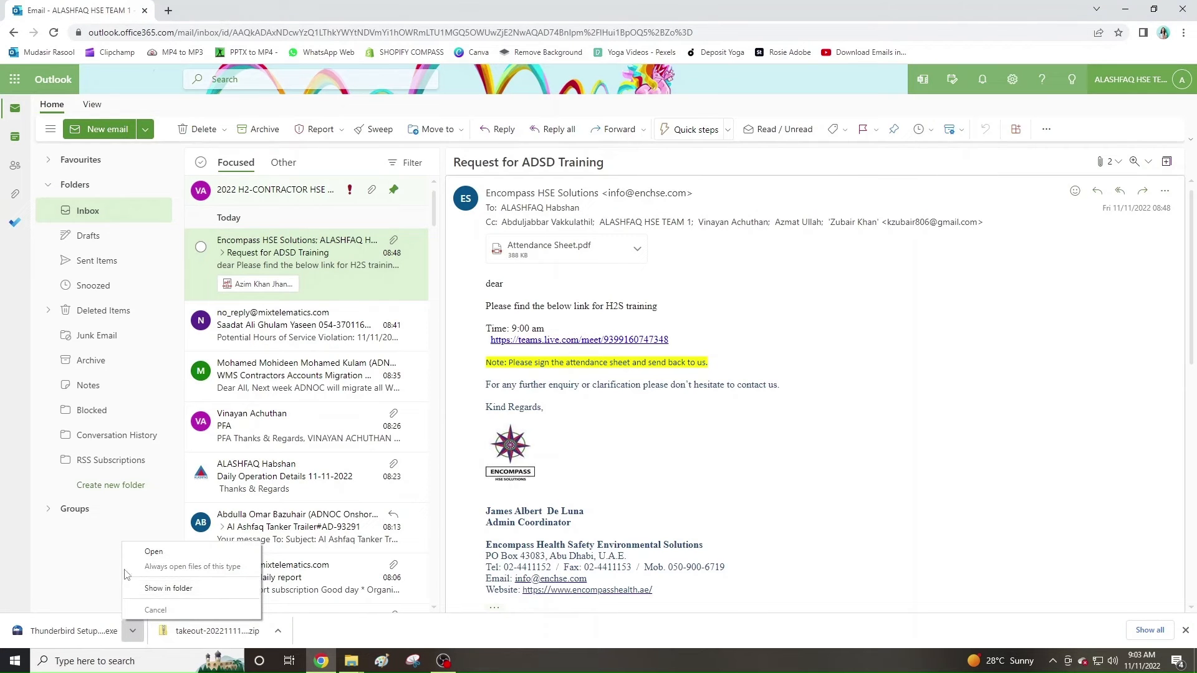
pyautogui.tripleClick(768, 320)
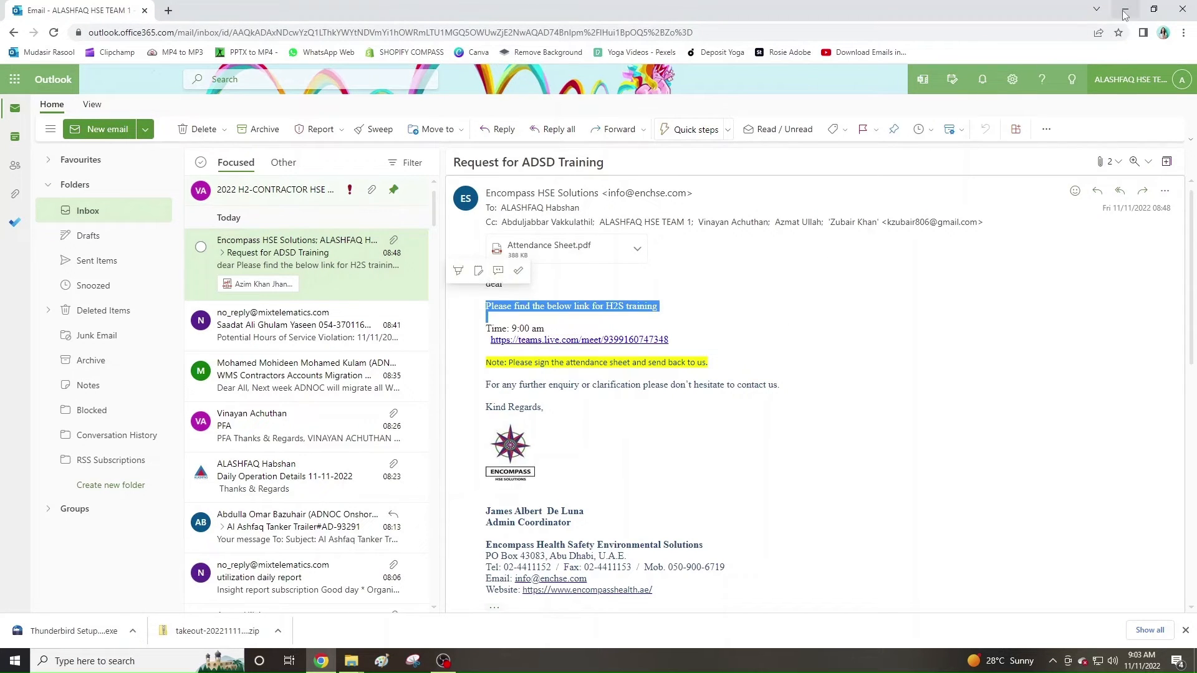
# Step: Minimise the browser and launch Thunderbird from its desktop shortcut
pyautogui.click(1125, 12)
pyautogui.click(1126, 12)
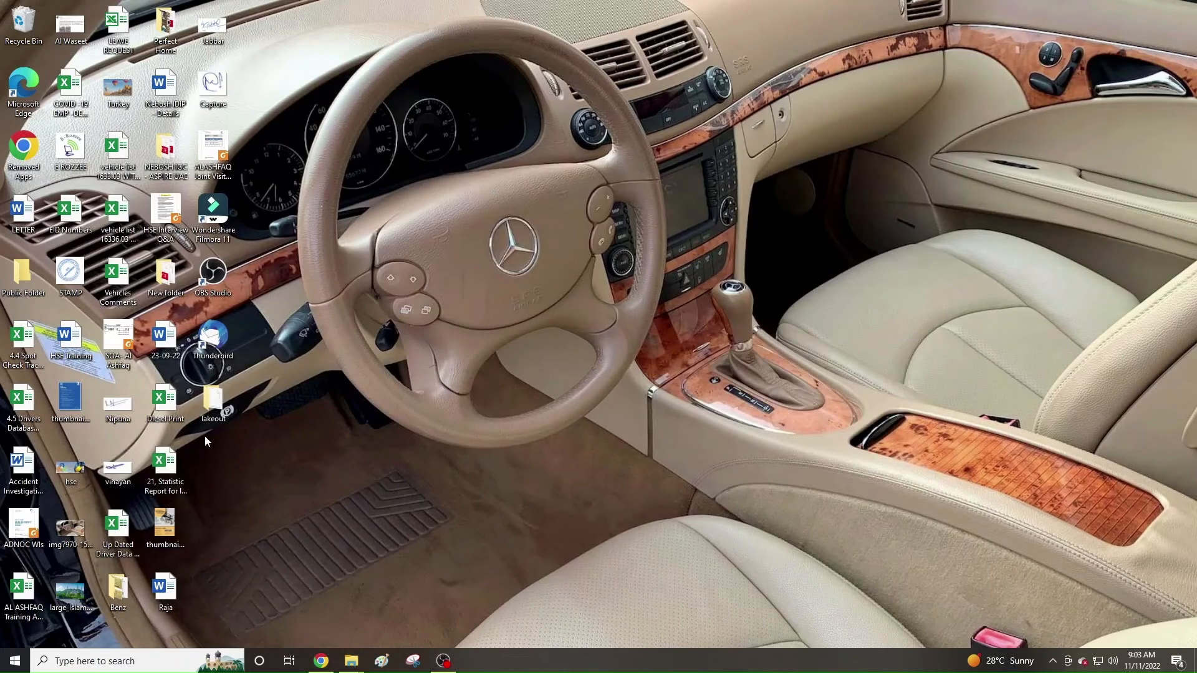
pyautogui.doubleClick(205, 340)
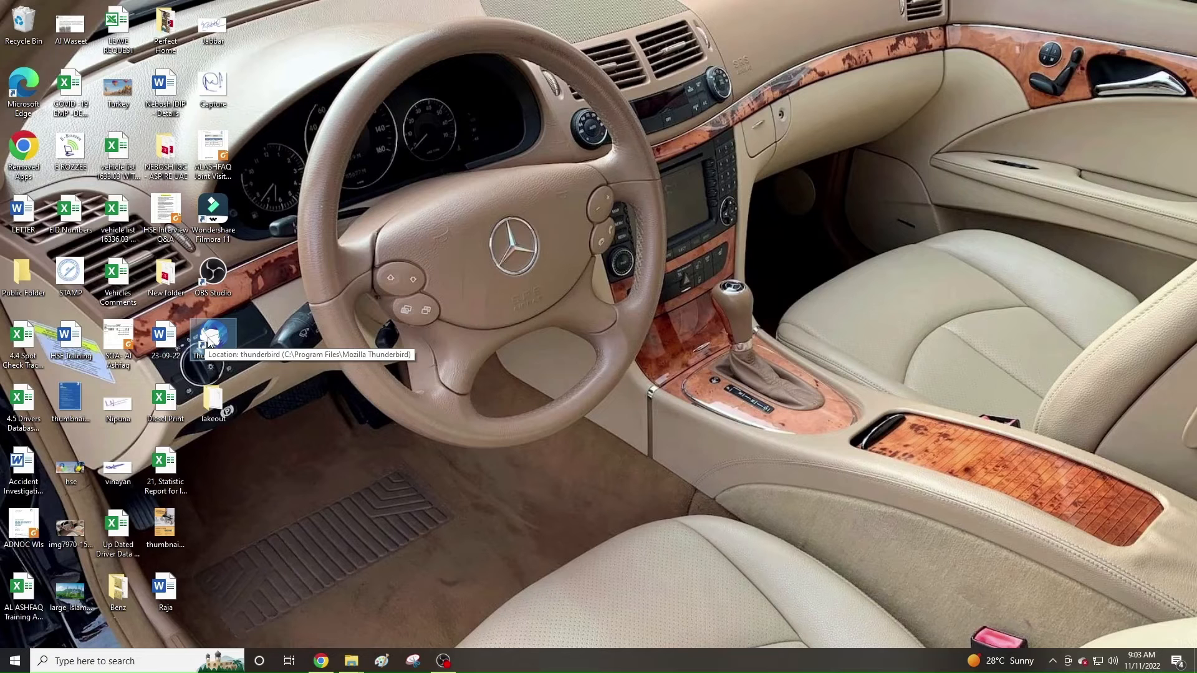
pyautogui.click(210, 340)
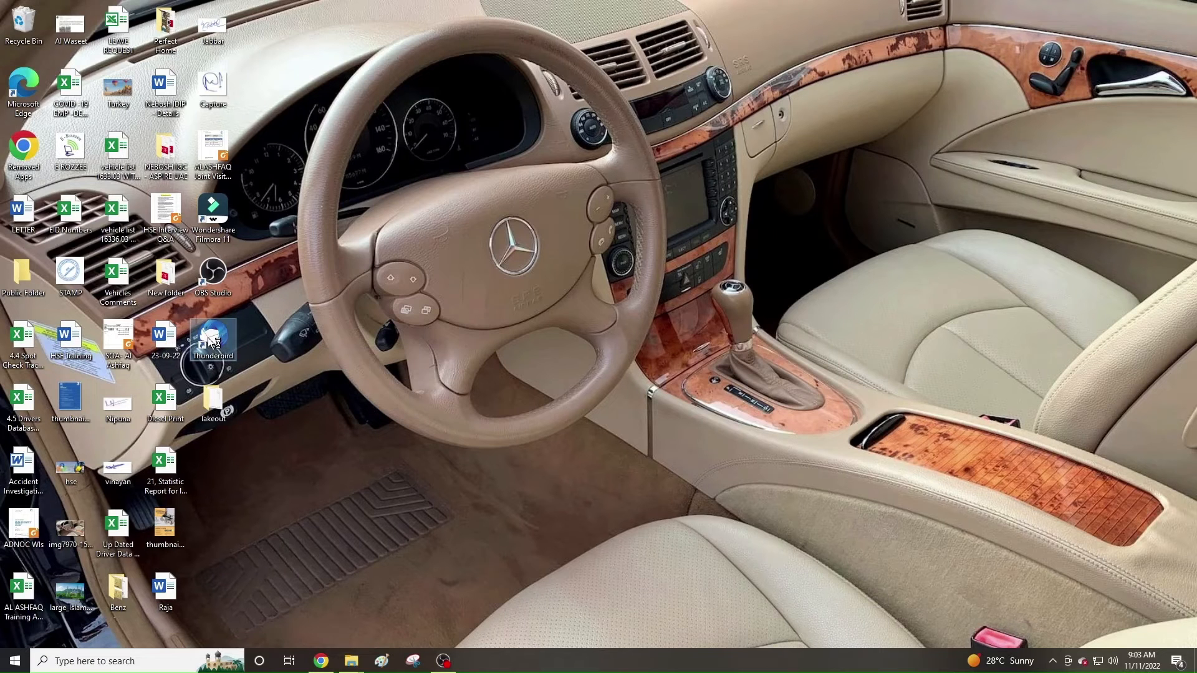
# Step: Switch to the browser and search Google for thunderbird adons in a new tab
pyautogui.click(322, 660)
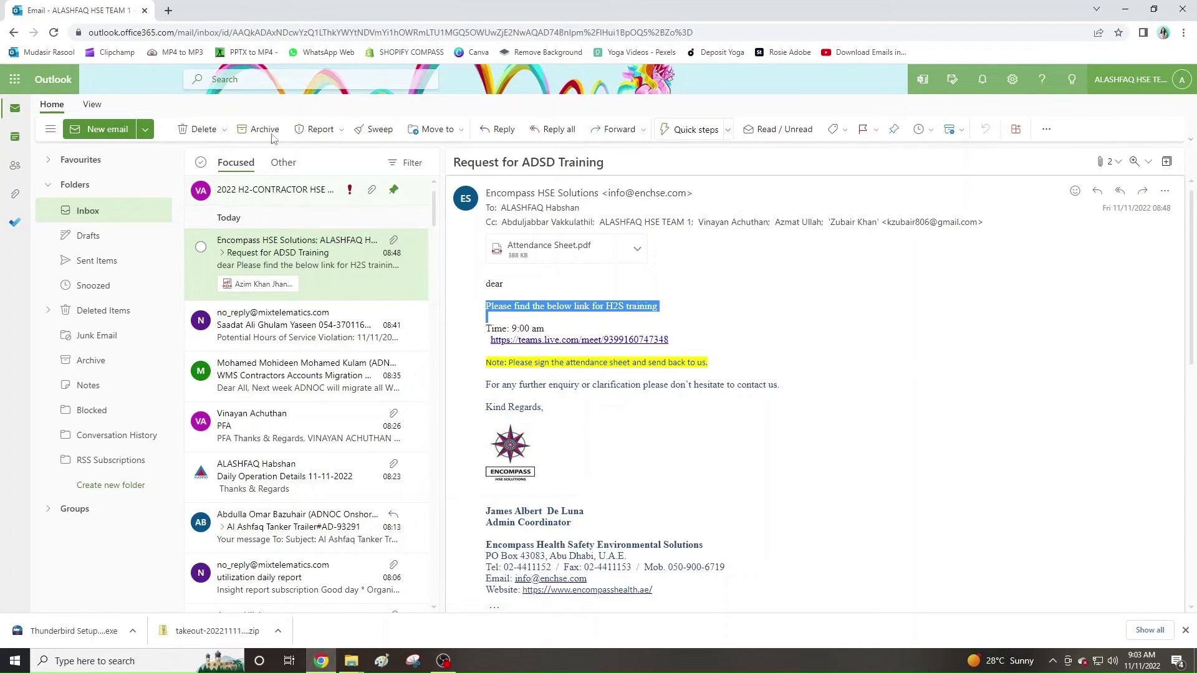
pyautogui.click(175, 13)
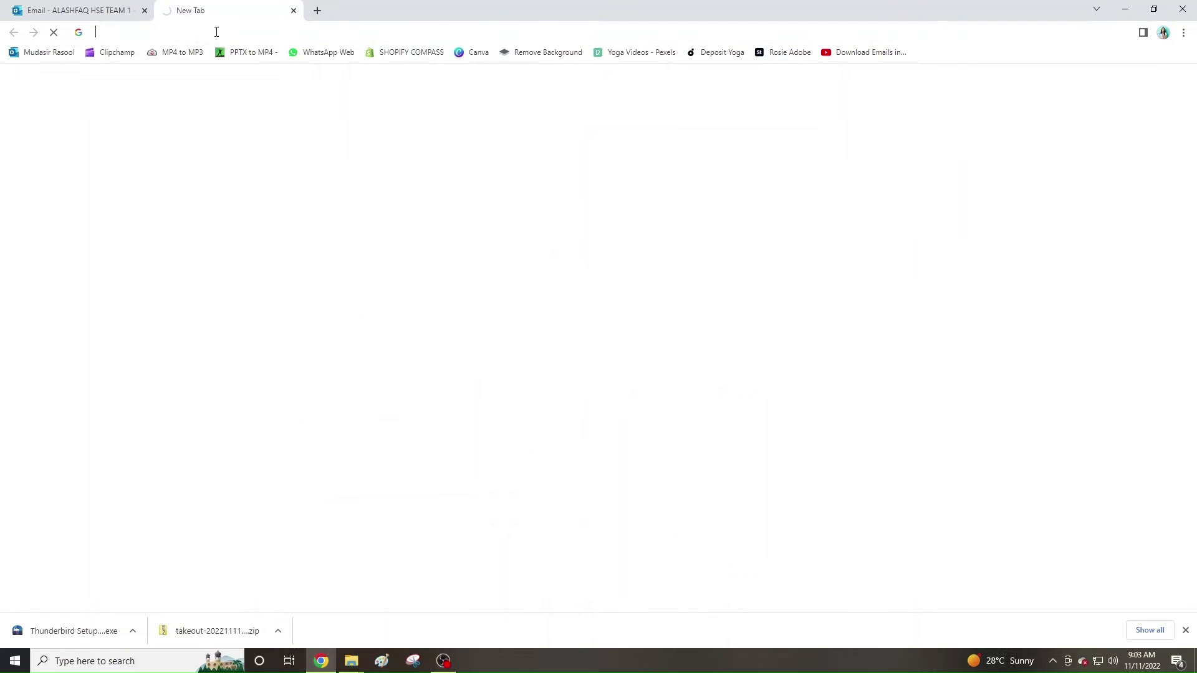
pyautogui.click(216, 31)
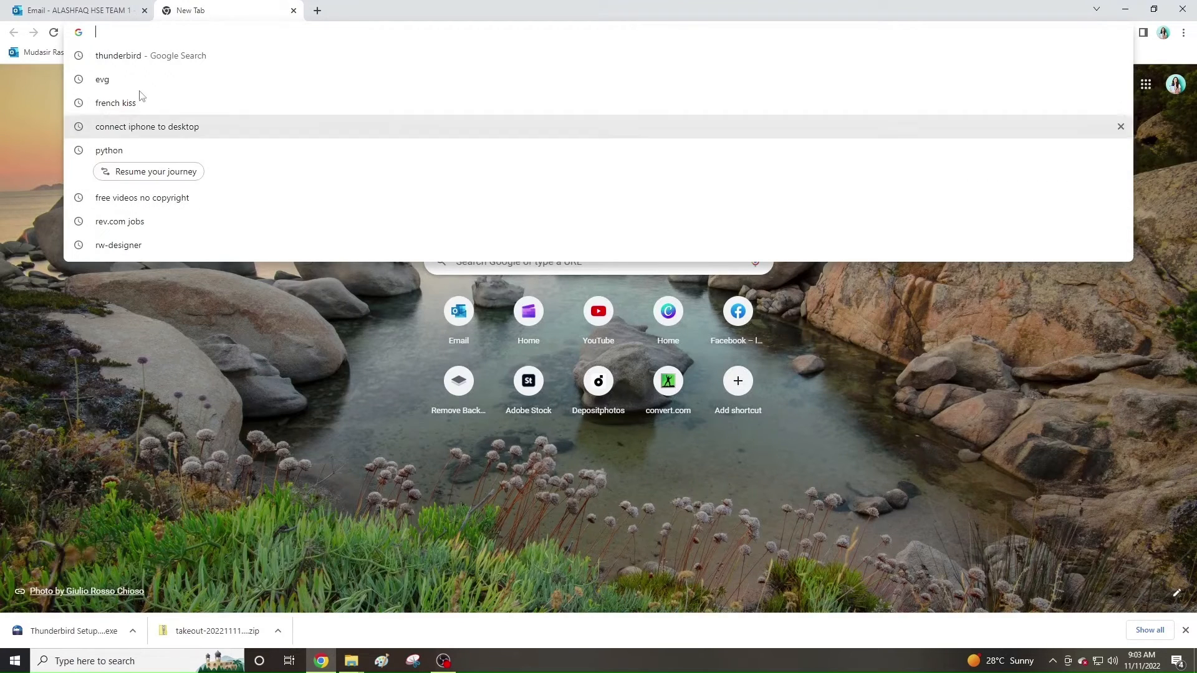
pyautogui.click(180, 64)
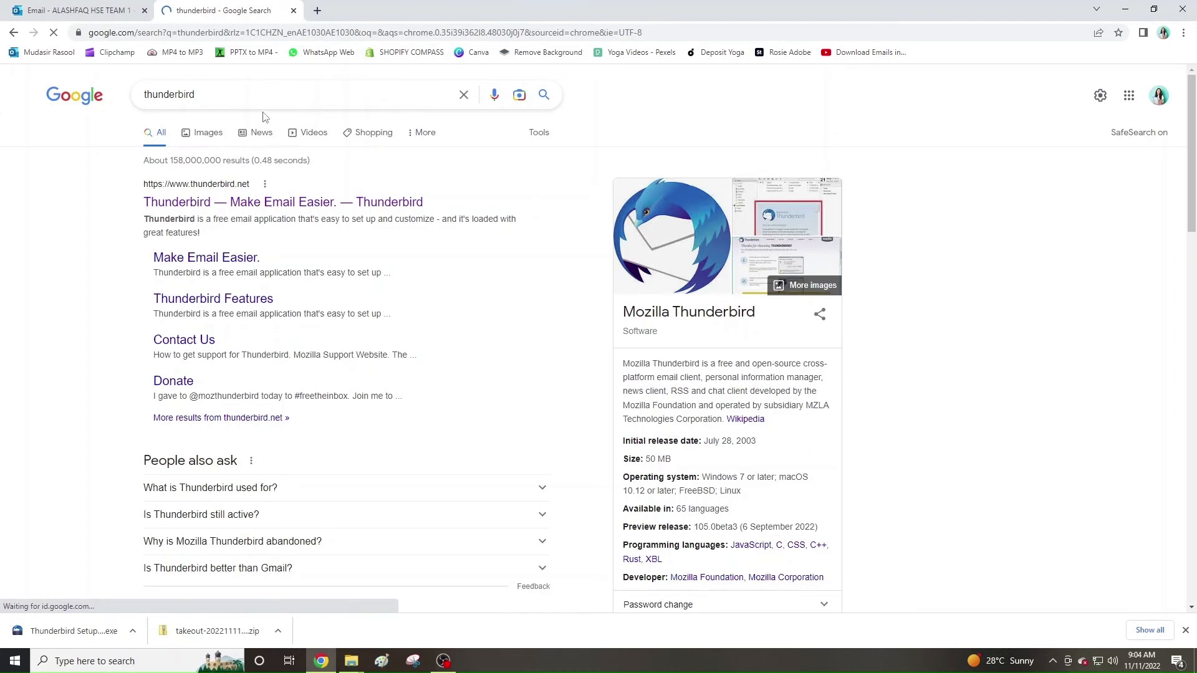
pyautogui.click(283, 96)
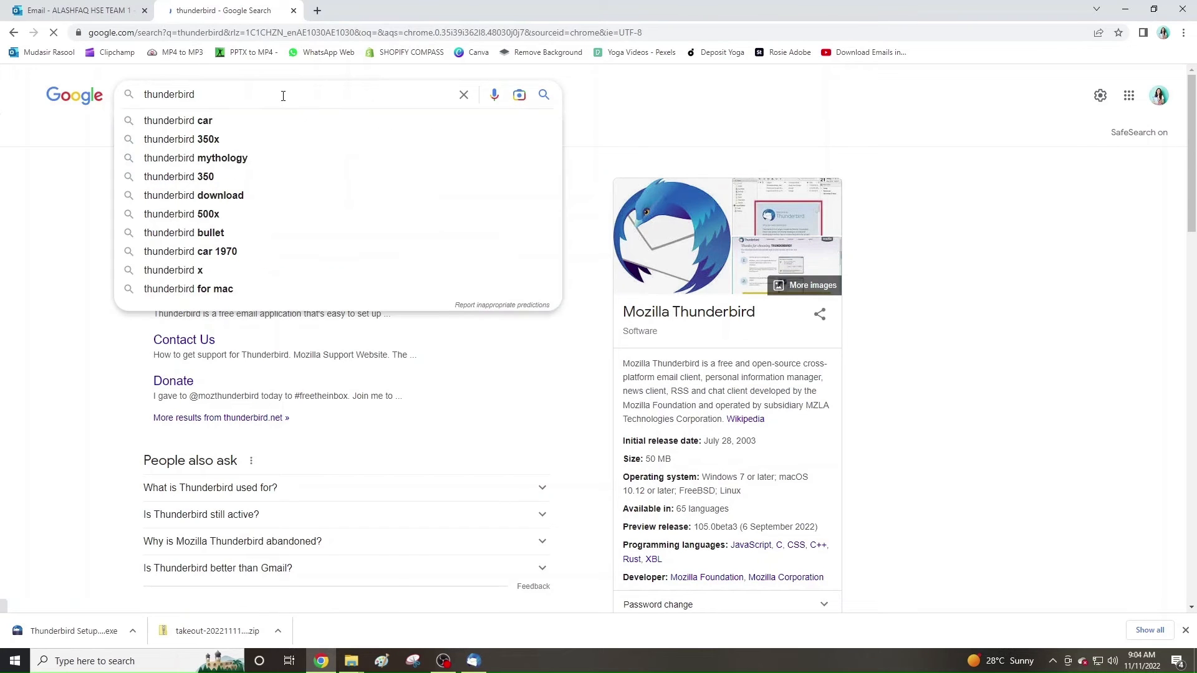
pyautogui.write('ado')
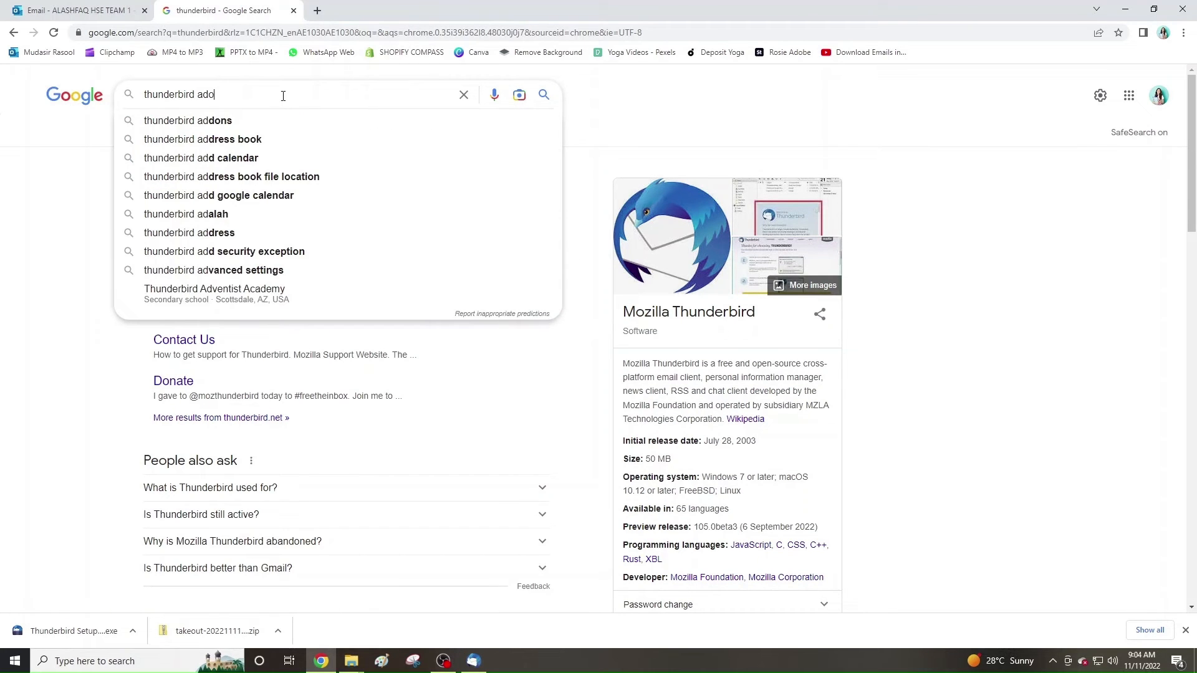
pyautogui.write('ns')
pyautogui.press('Return')
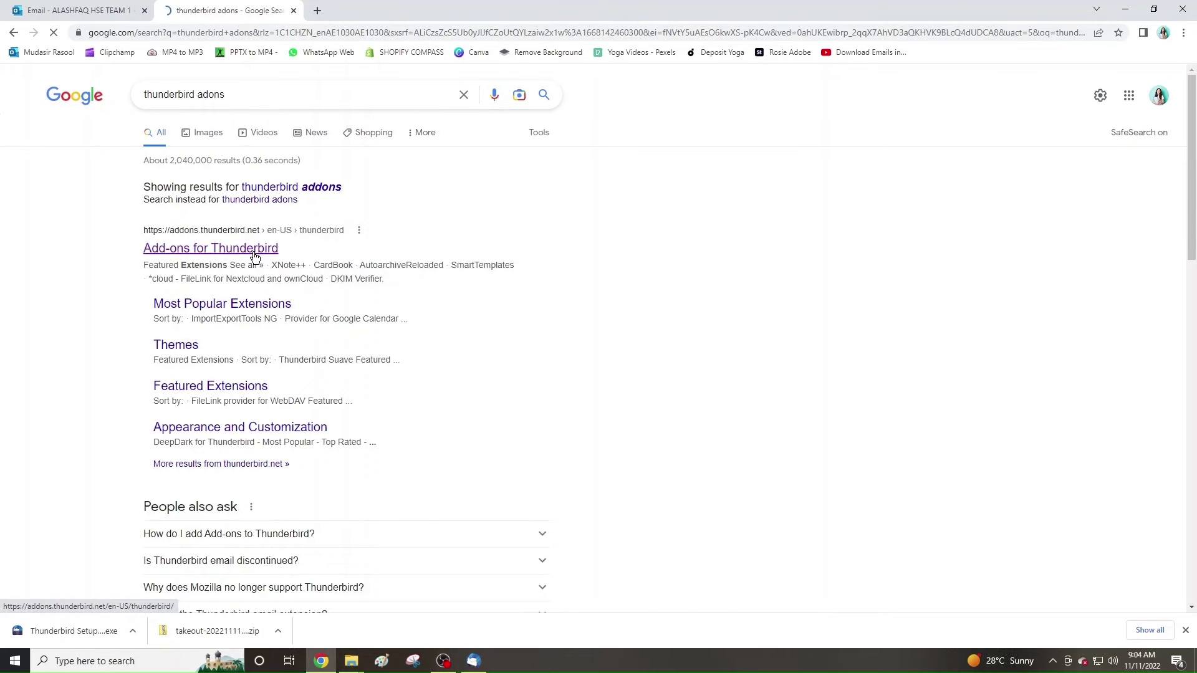
# Step: Switch to Thunderbird, read through the inbox message How To Make Money While You Sleep, and minimise the mail window
pyautogui.click(474, 664)
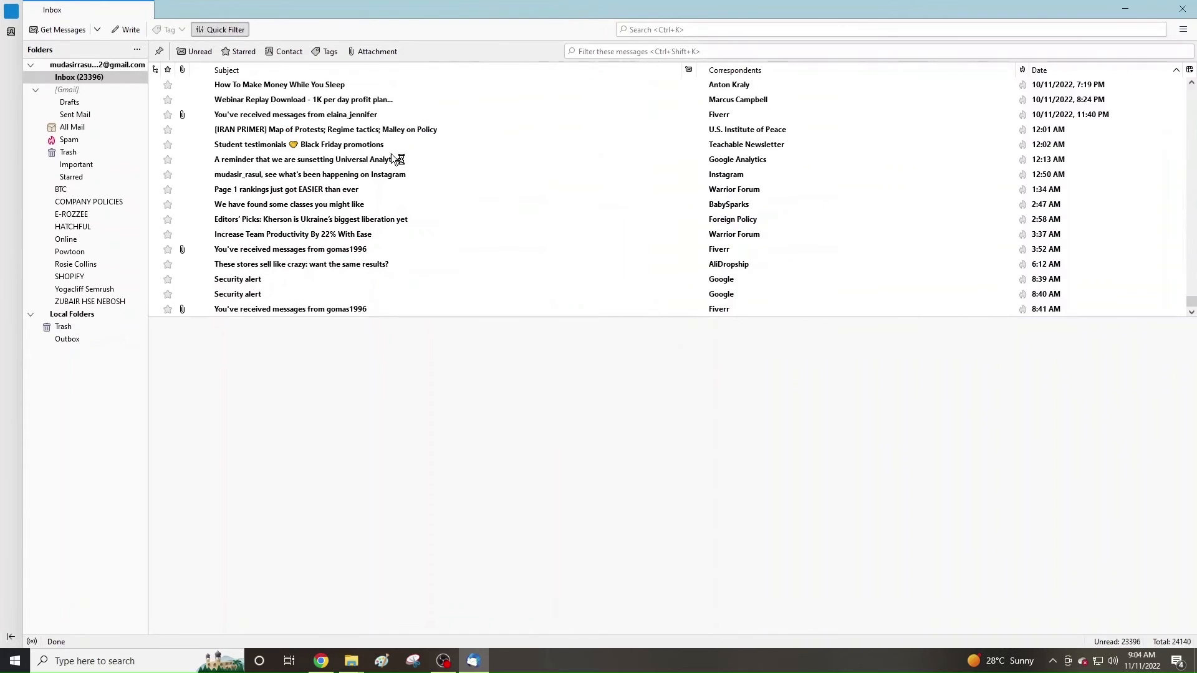
pyautogui.click(297, 85)
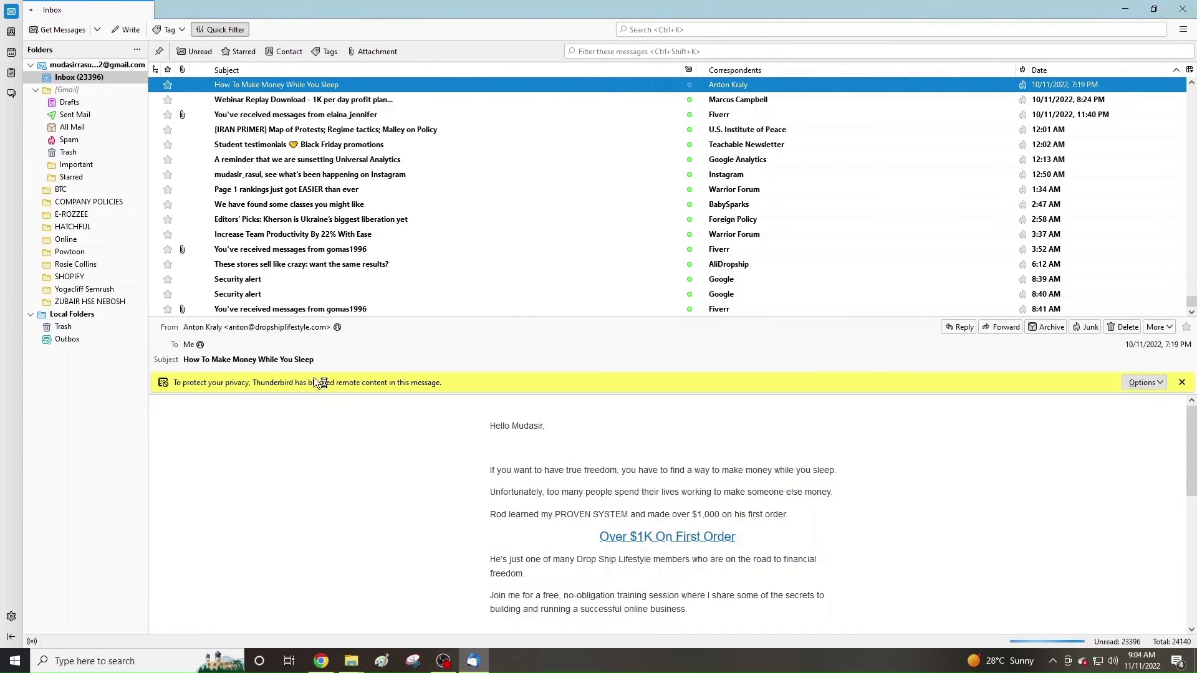
pyautogui.scroll(-10, 591, 502)
pyautogui.scroll(3, 590, 503)
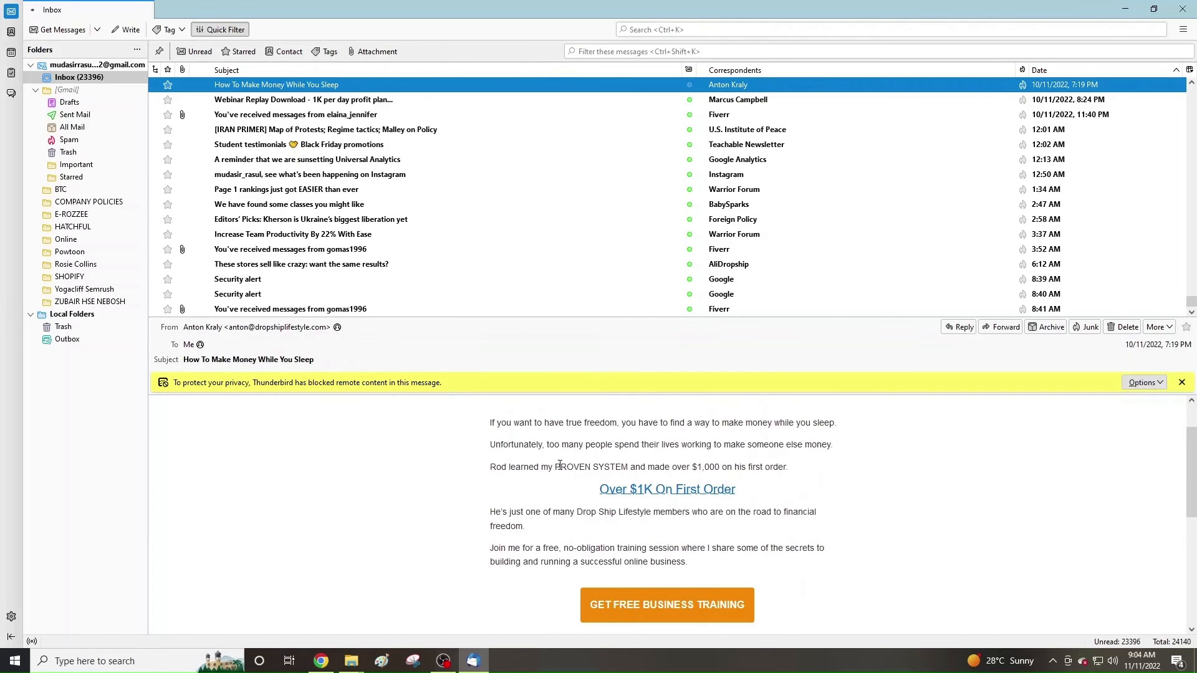
pyautogui.click(1124, 9)
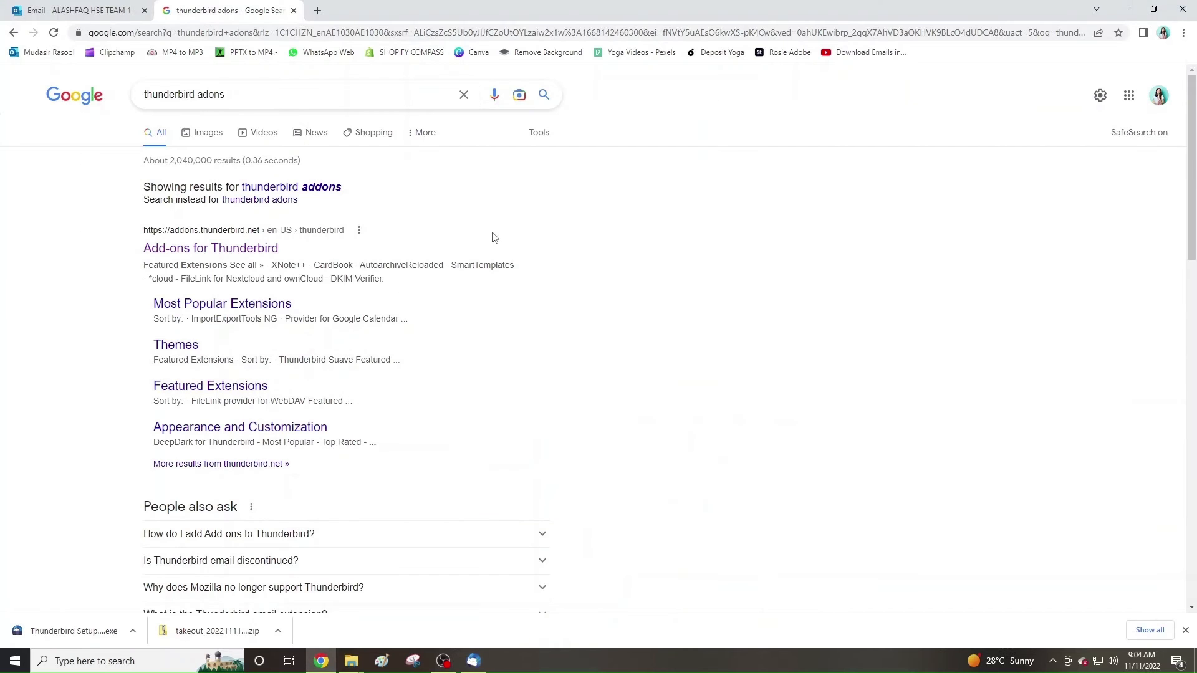
# Step: Open the Add-ons for Thunderbird site, search it for import, and download the ImportExportTools NG extension
pyautogui.click(239, 251)
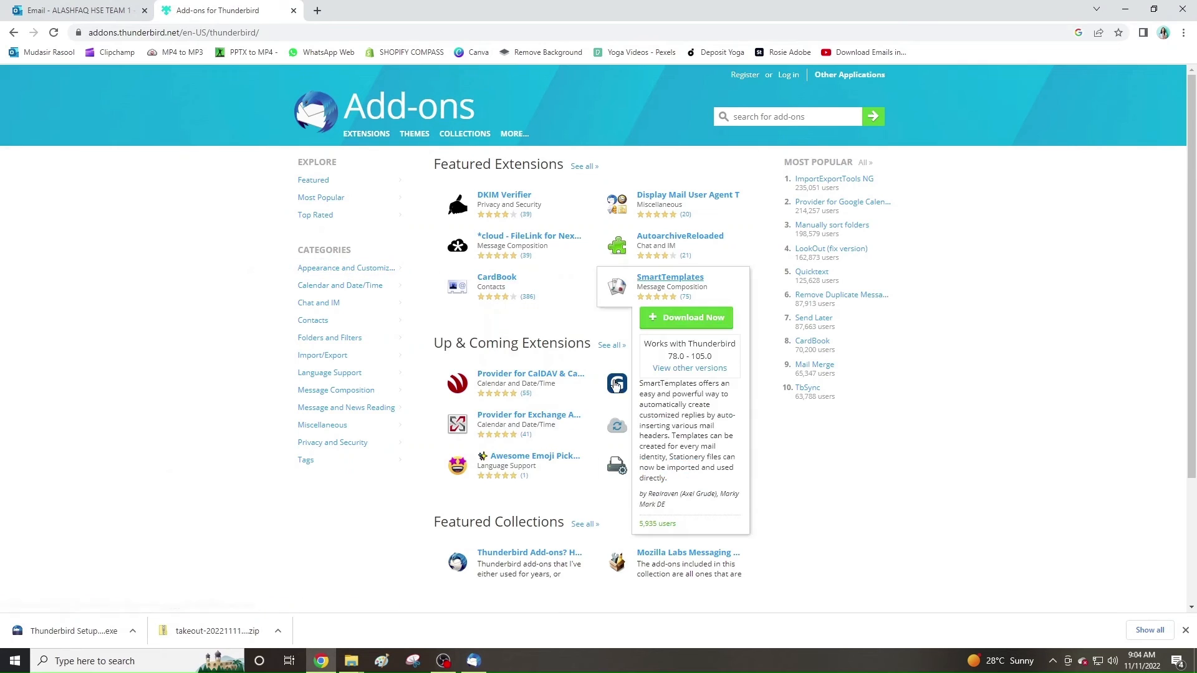
pyautogui.click(776, 115)
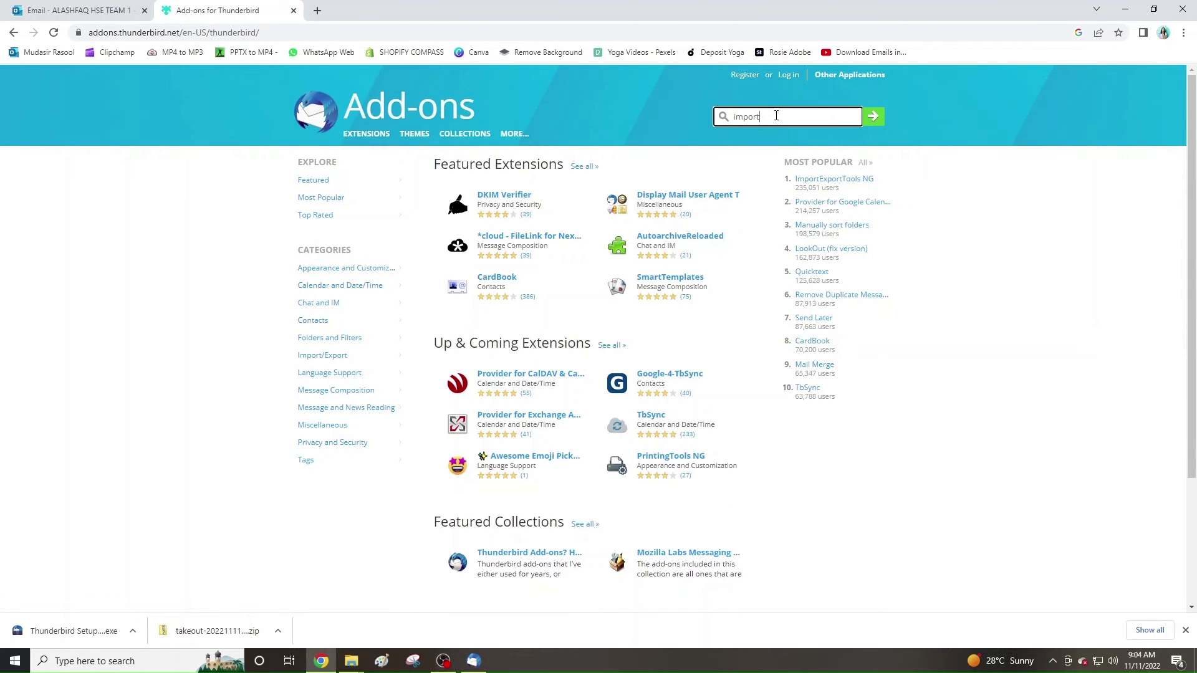
pyautogui.press('Return')
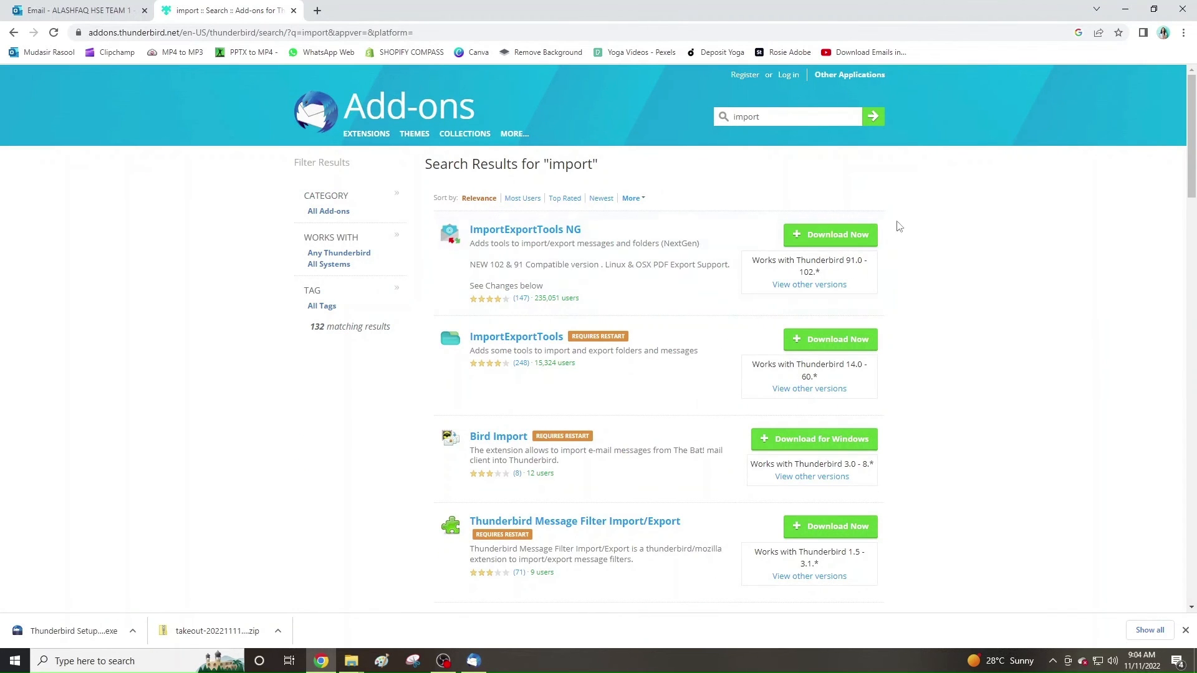
pyautogui.click(829, 237)
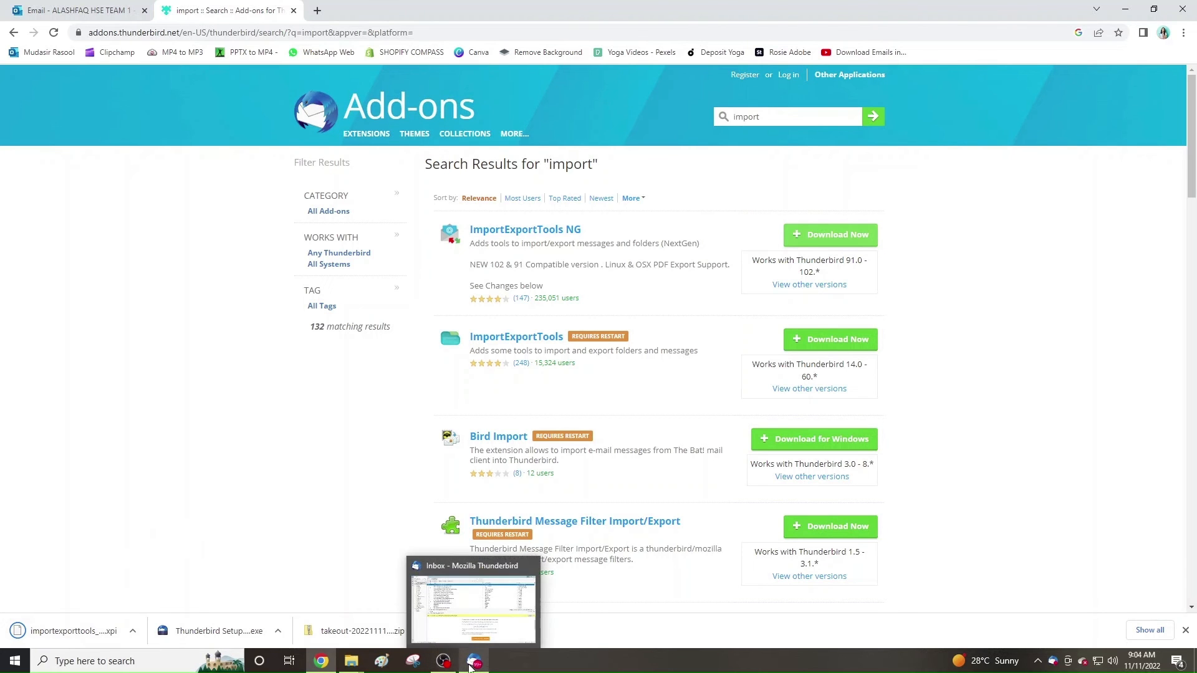
# Step: Switch to Thunderbird and read the [IRAN PRIMER] message from U.S. Institute of Peace through to its end
pyautogui.click(480, 612)
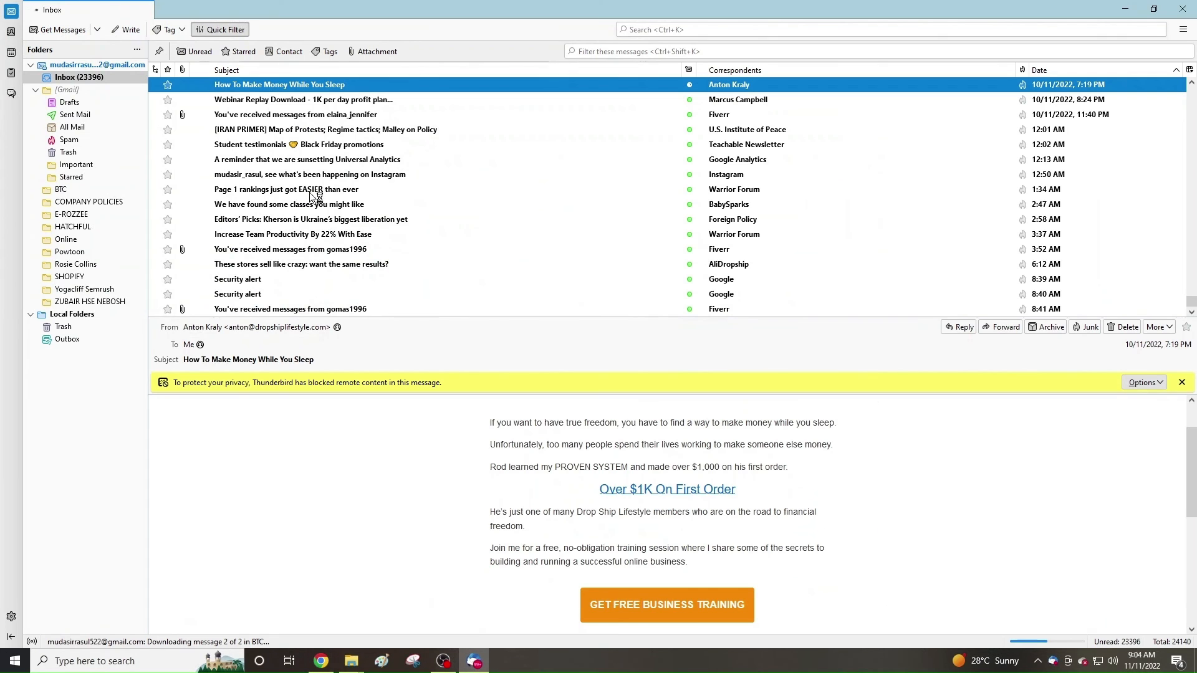
pyautogui.click(240, 129)
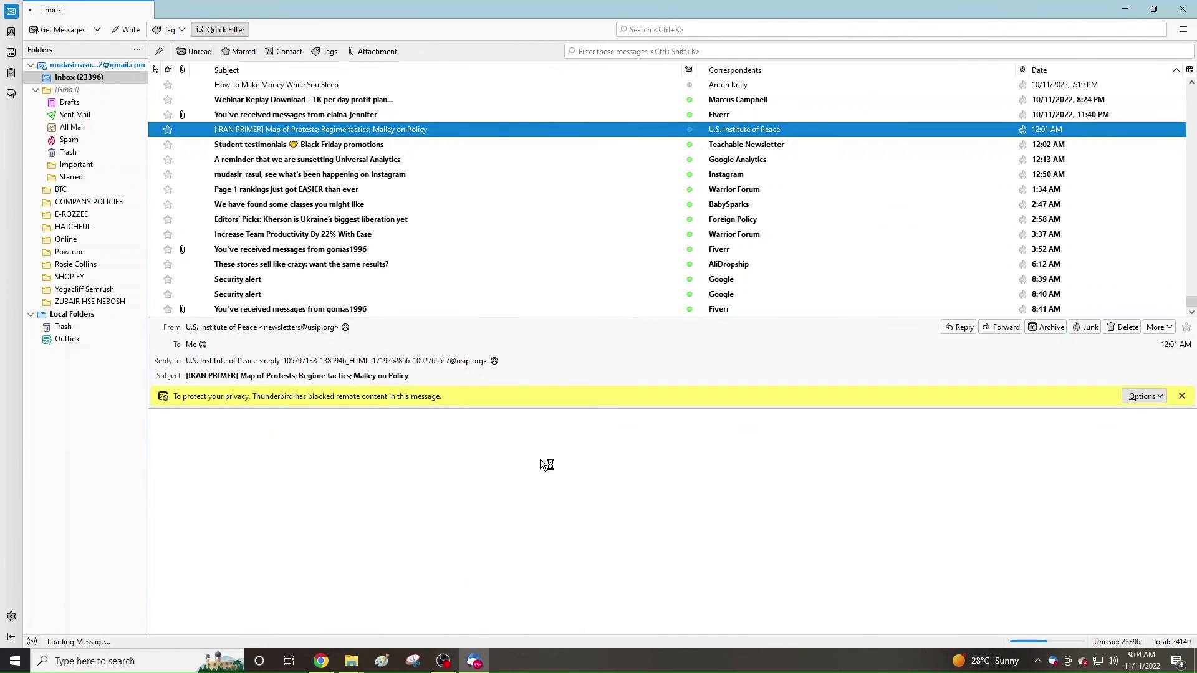
pyautogui.scroll(-5, 498, 511)
pyautogui.scroll(5, 602, 493)
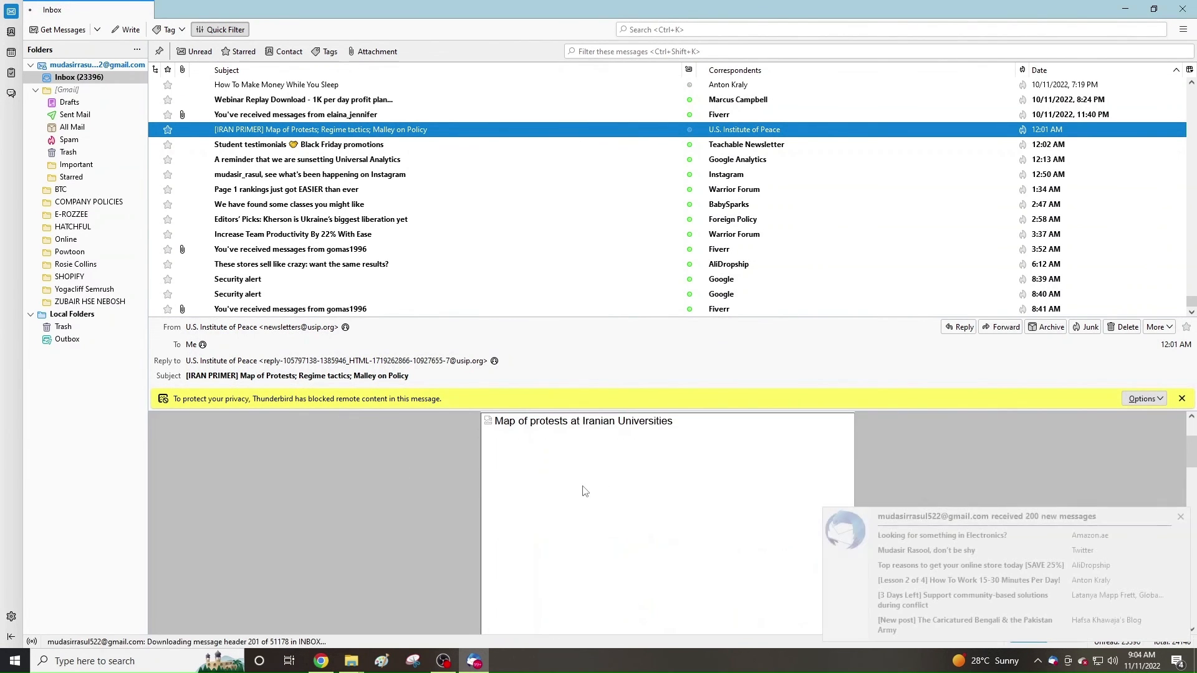
pyautogui.scroll(-5, 614, 506)
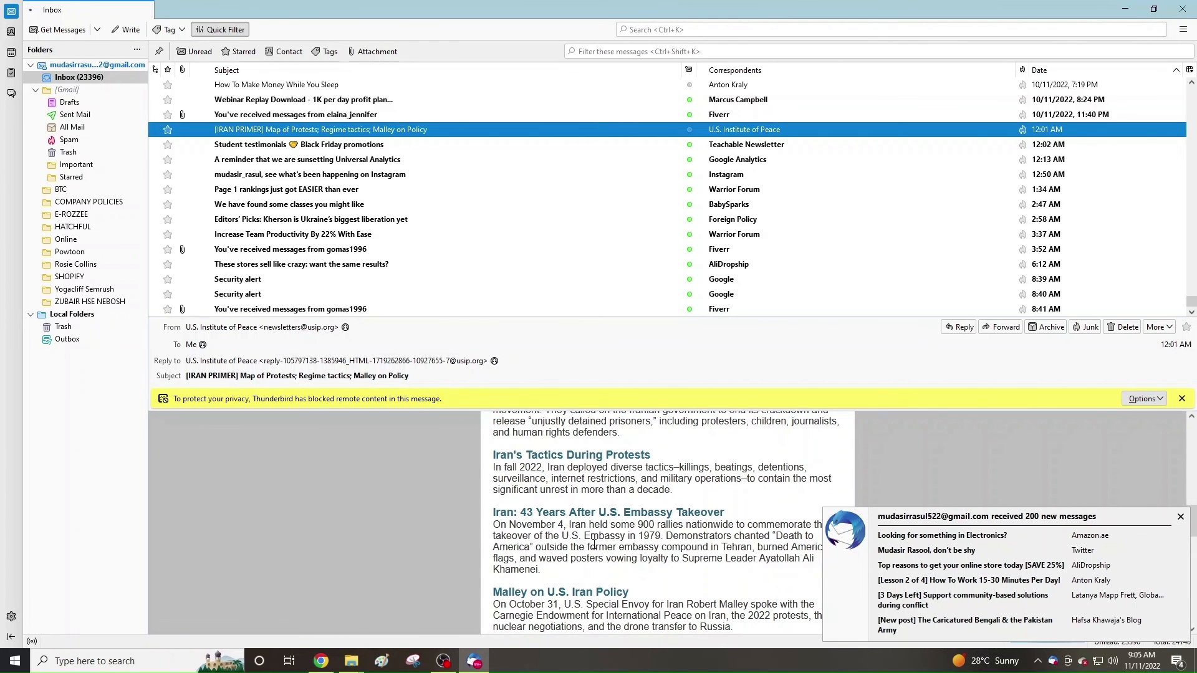
pyautogui.scroll(-10, 594, 568)
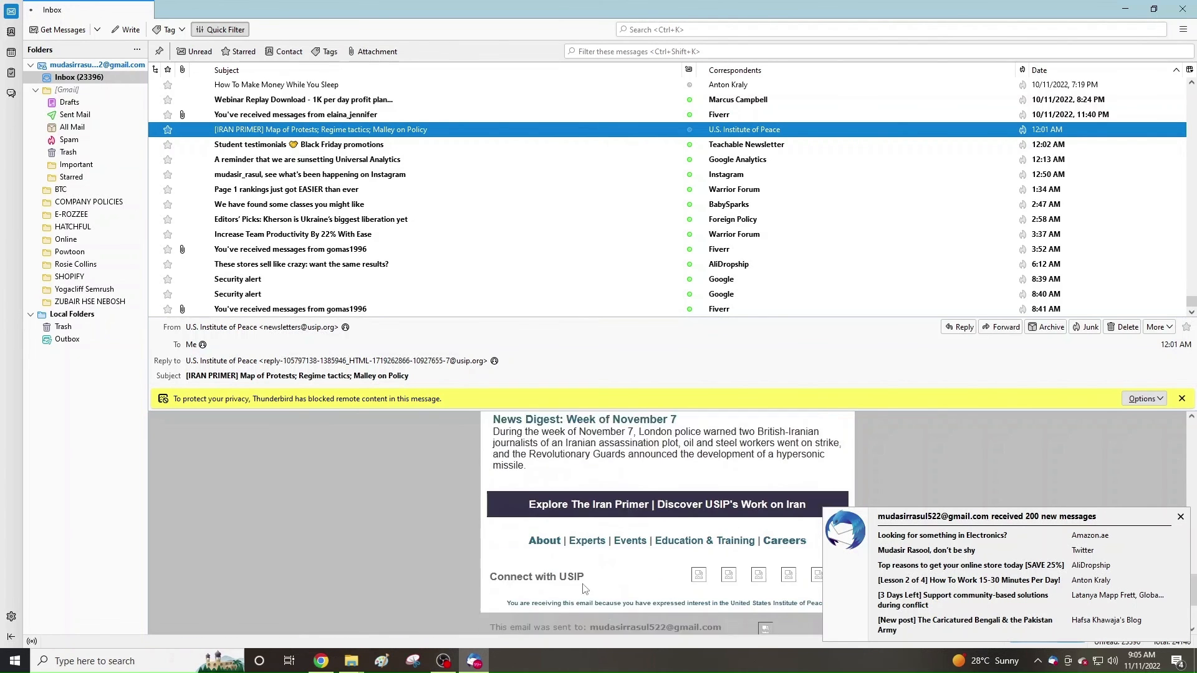
pyautogui.click(321, 662)
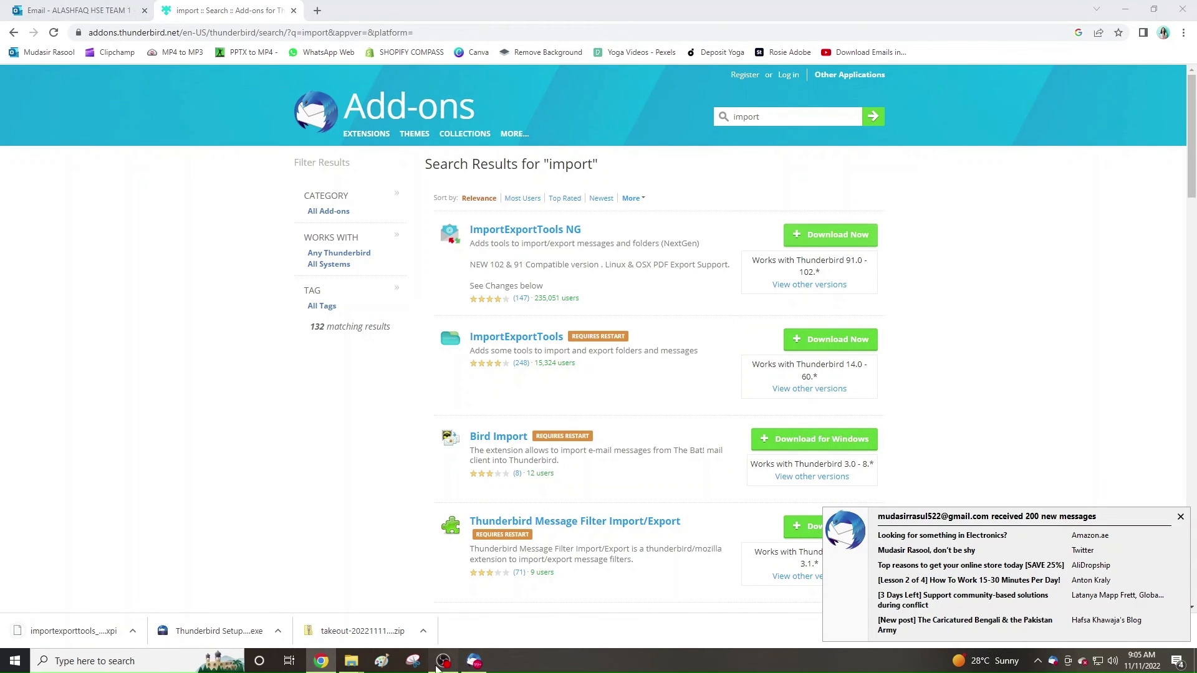
pyautogui.click(441, 660)
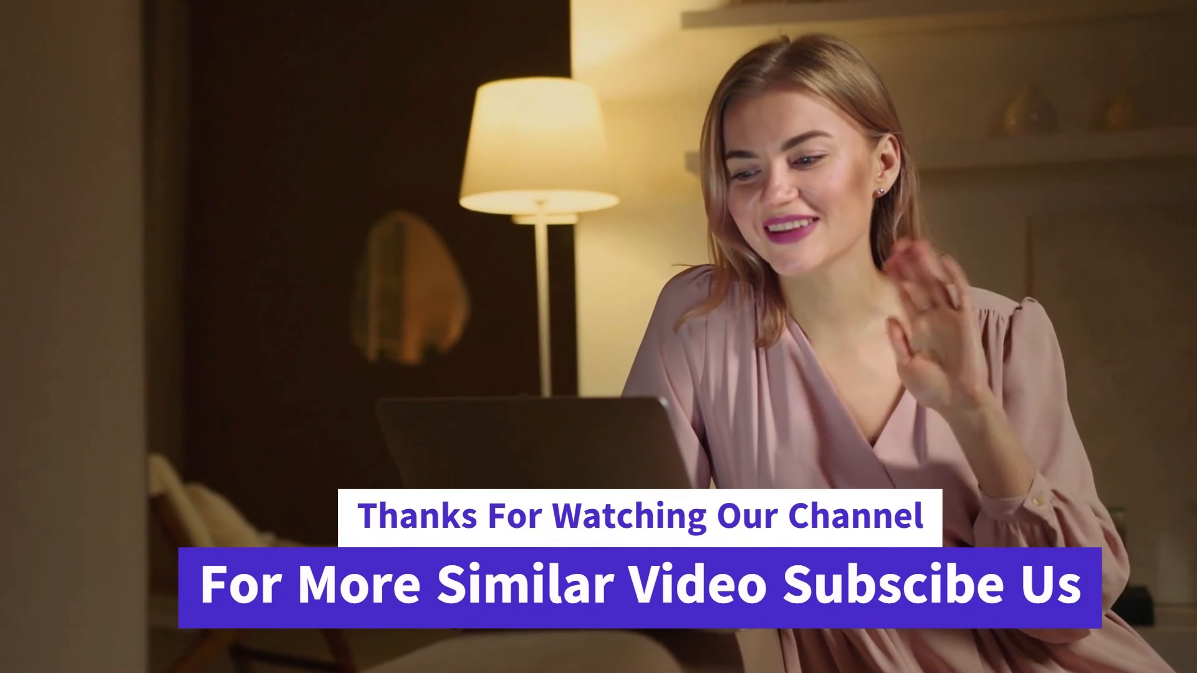